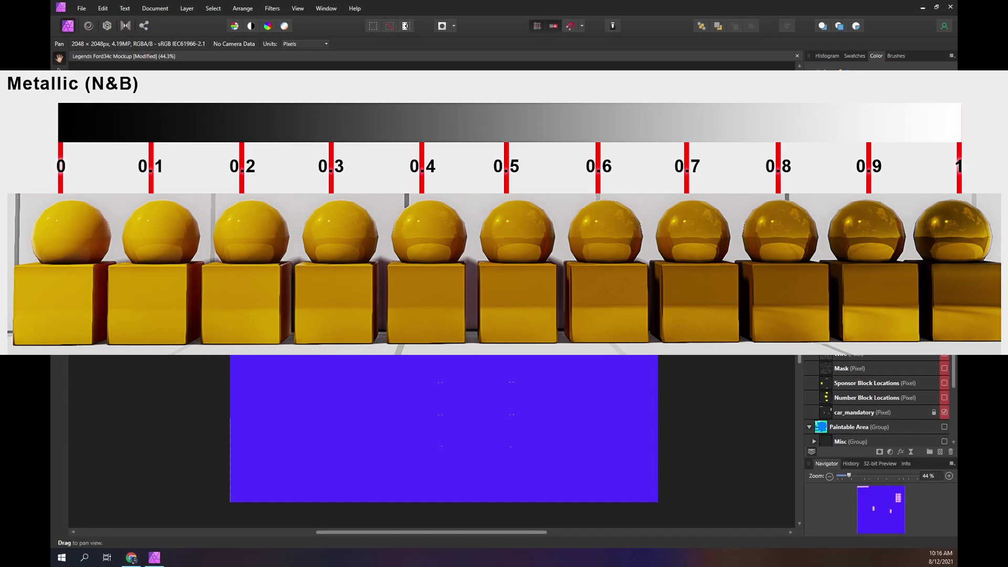
{"action": "right_click", "coordinate": [845, 341]}
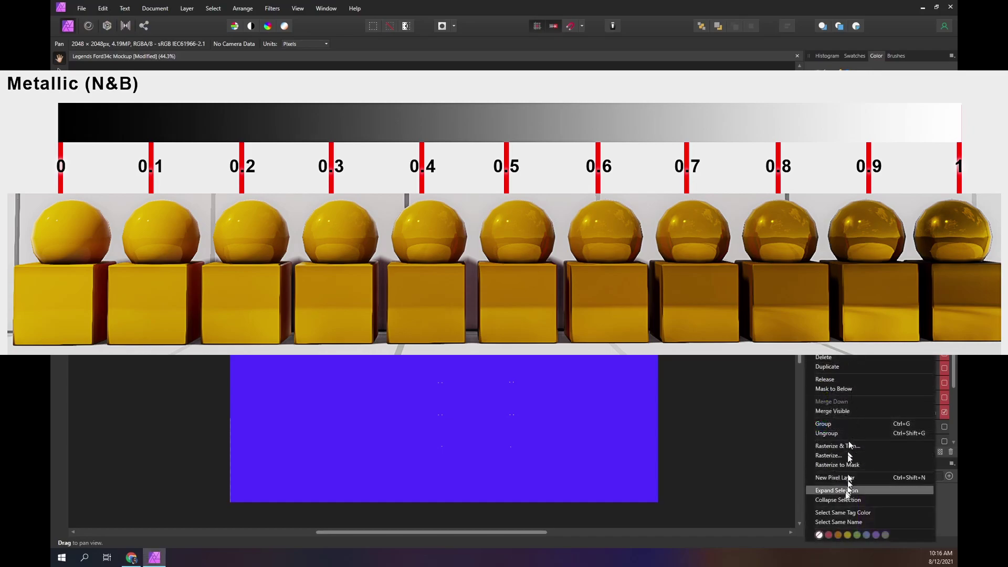
{"action": "left_click", "coordinate": [828, 427]}
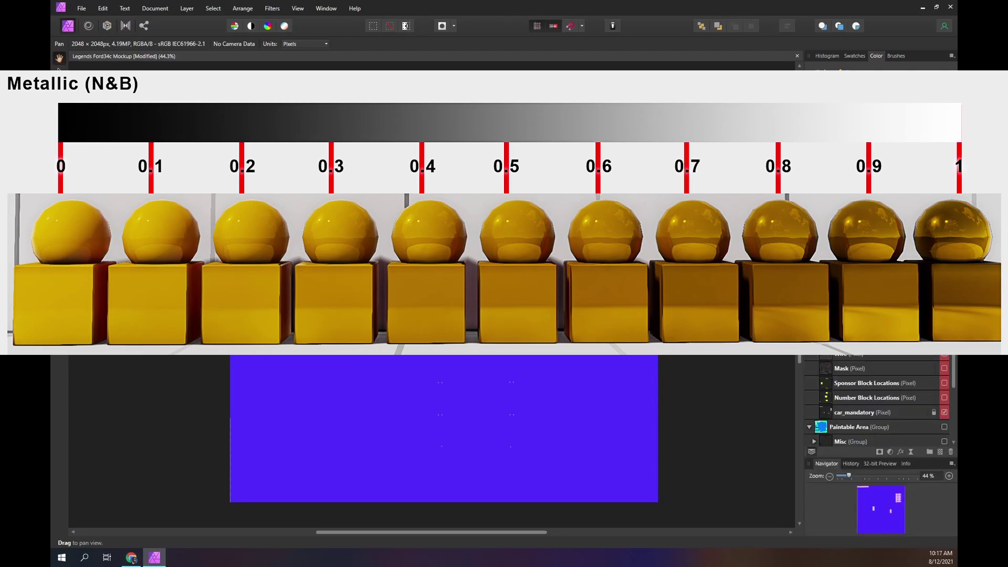
{"action": "right_click", "coordinate": [821, 352]}
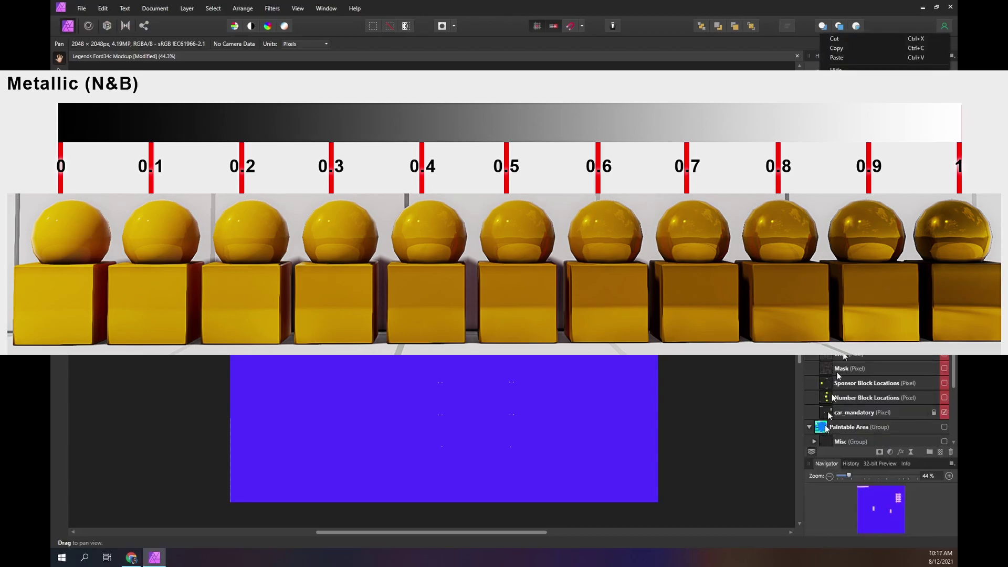
Hide the Green Roughness and Blue (Not used) channels
{"action": "left_click", "coordinate": [828, 309]}
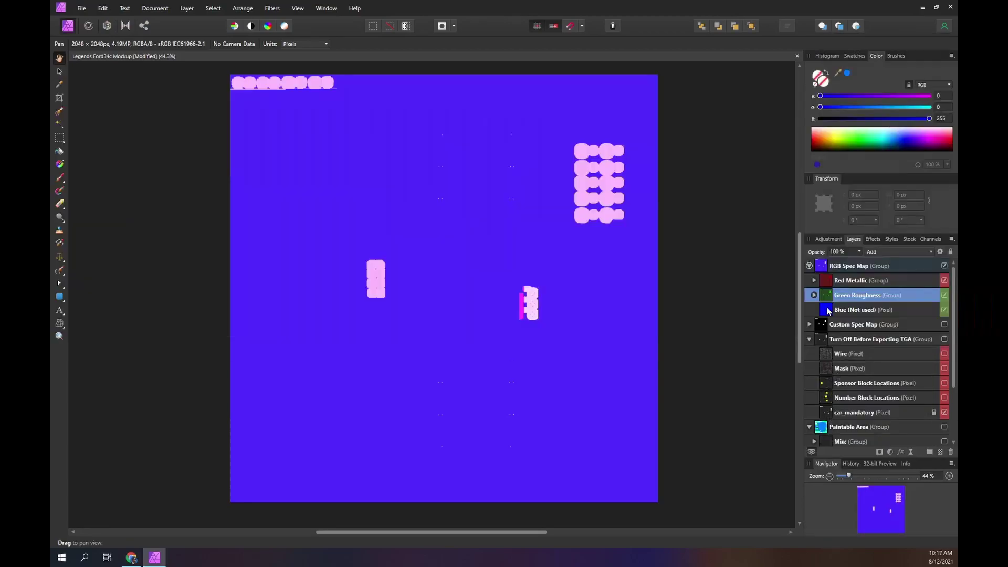
{"action": "right_click", "coordinate": [829, 309]}
{"action": "left_click", "coordinate": [880, 297]}
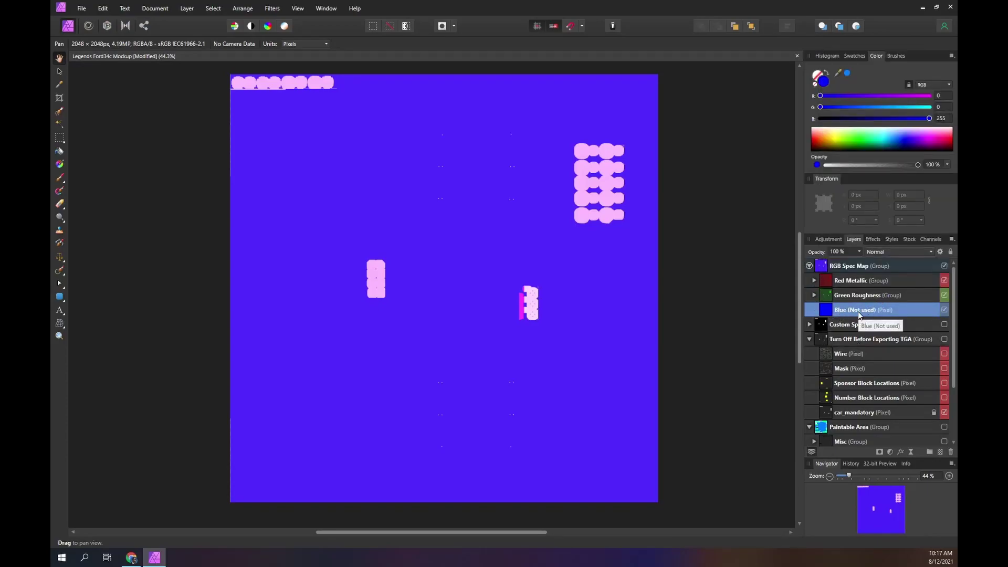
{"action": "left_click", "coordinate": [943, 295]}
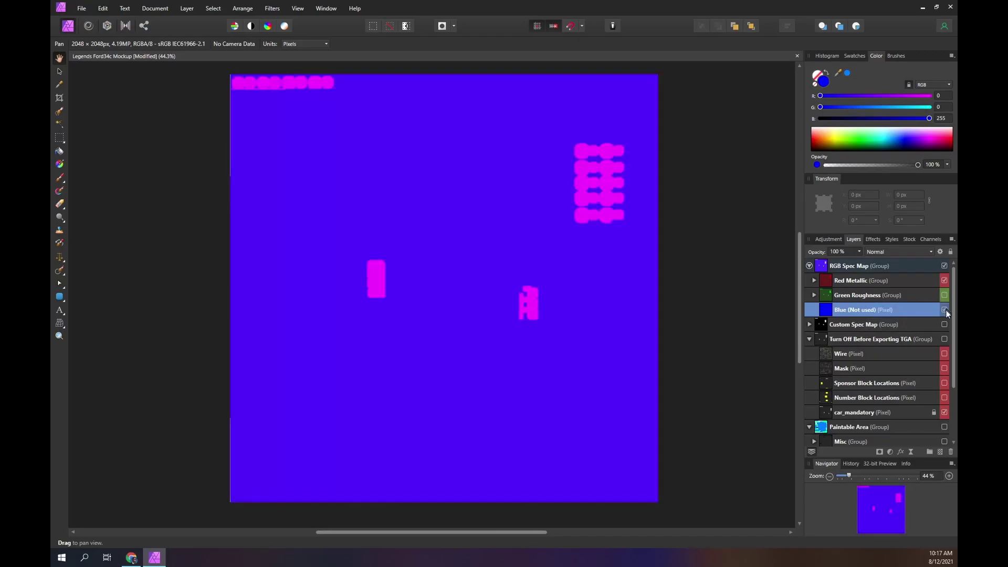
{"action": "left_click", "coordinate": [945, 310]}
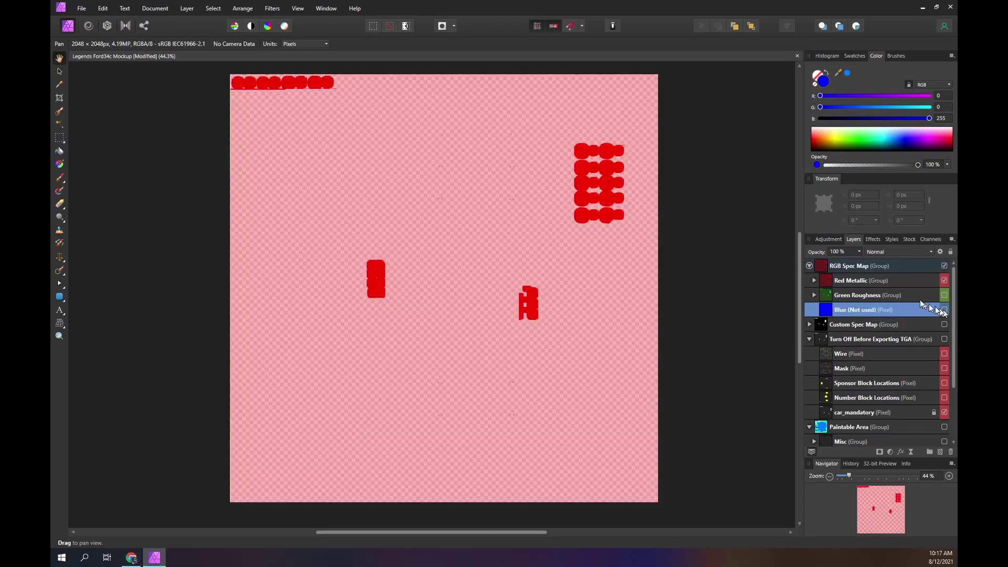
Expand Red Metallic and toggle its Parts layer off and on to compare, leaving it visible
{"action": "left_click", "coordinate": [845, 280]}
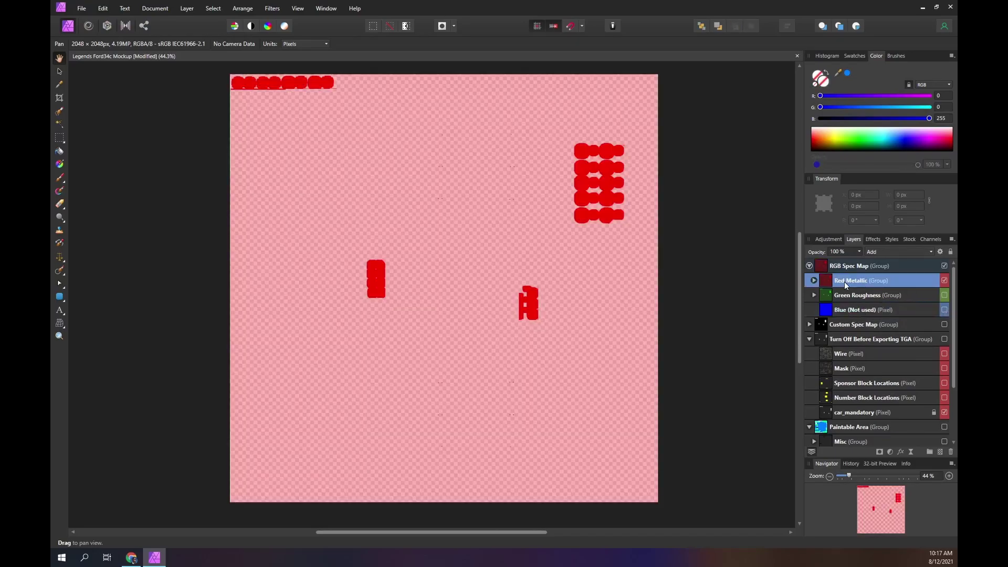
{"action": "left_click", "coordinate": [814, 281]}
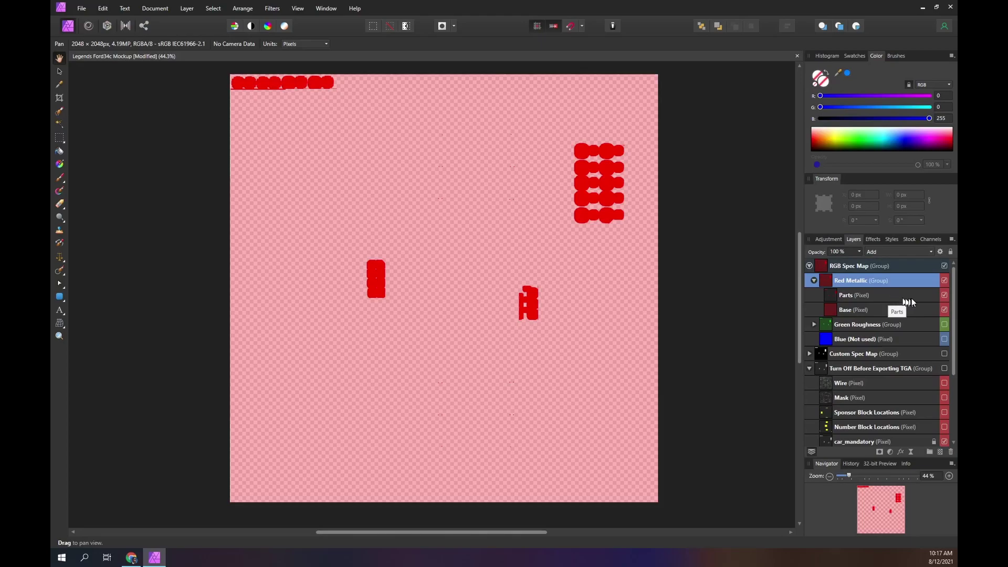
{"action": "left_click", "coordinate": [943, 295]}
{"action": "left_click", "coordinate": [944, 294]}
{"action": "left_click", "coordinate": [944, 295]}
{"action": "left_click", "coordinate": [944, 295]}
{"action": "left_click", "coordinate": [944, 294]}
{"action": "left_click", "coordinate": [944, 295]}
{"action": "left_click", "coordinate": [944, 265]}
{"action": "left_click", "coordinate": [944, 369]}
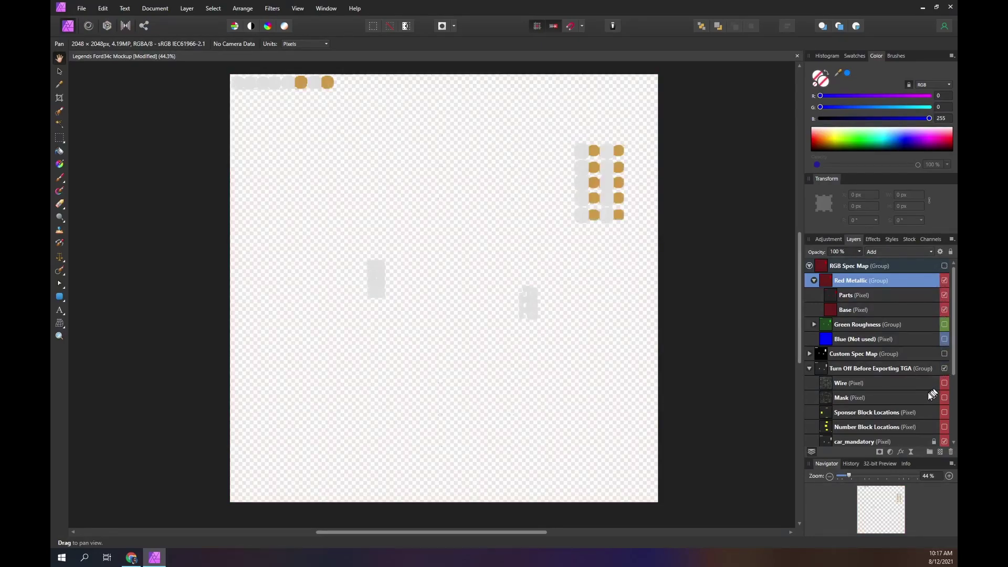
{"action": "scroll", "coordinate": [927, 393], "scroll_direction": "down", "scroll_amount": 3}
{"action": "left_click", "coordinate": [943, 398]}
{"action": "left_click", "coordinate": [944, 398]}
{"action": "left_click", "coordinate": [944, 398]}
{"action": "left_click", "coordinate": [944, 398]}
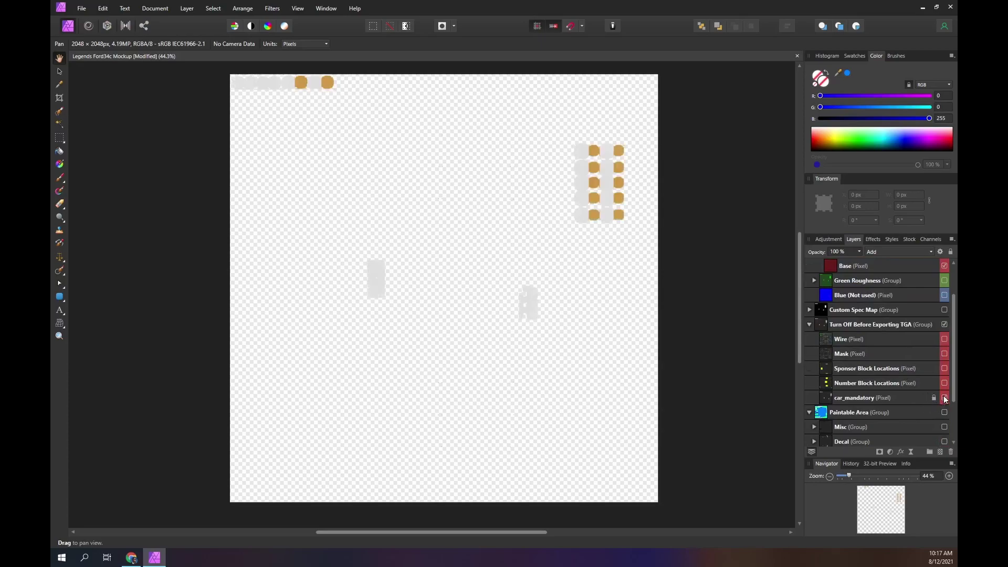
{"action": "left_click", "coordinate": [944, 398]}
{"action": "left_click", "coordinate": [944, 398]}
{"action": "scroll", "coordinate": [943, 397], "scroll_direction": "up", "scroll_amount": 3}
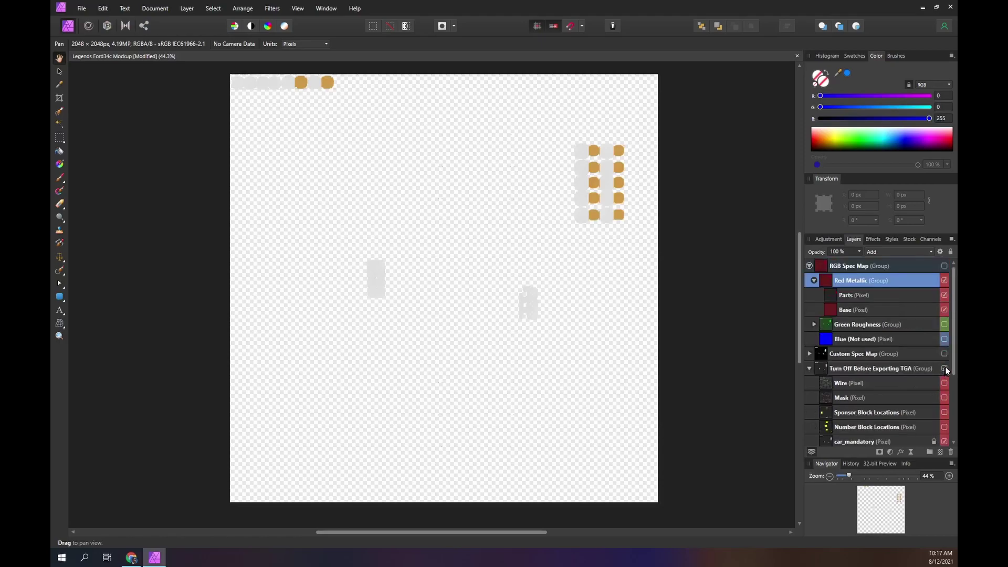
{"action": "left_click", "coordinate": [945, 367]}
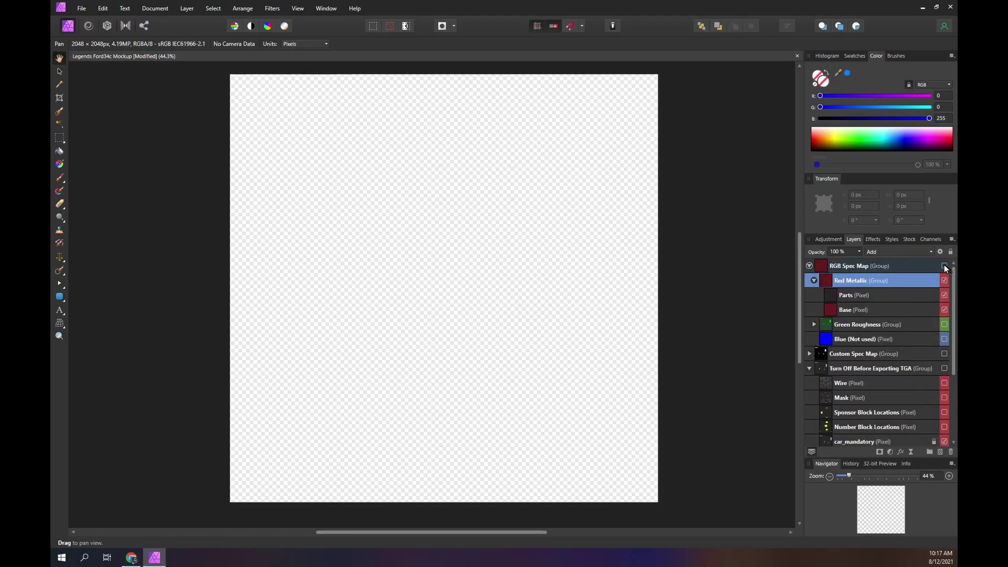
{"action": "left_click", "coordinate": [944, 265]}
{"action": "left_click", "coordinate": [922, 296]}
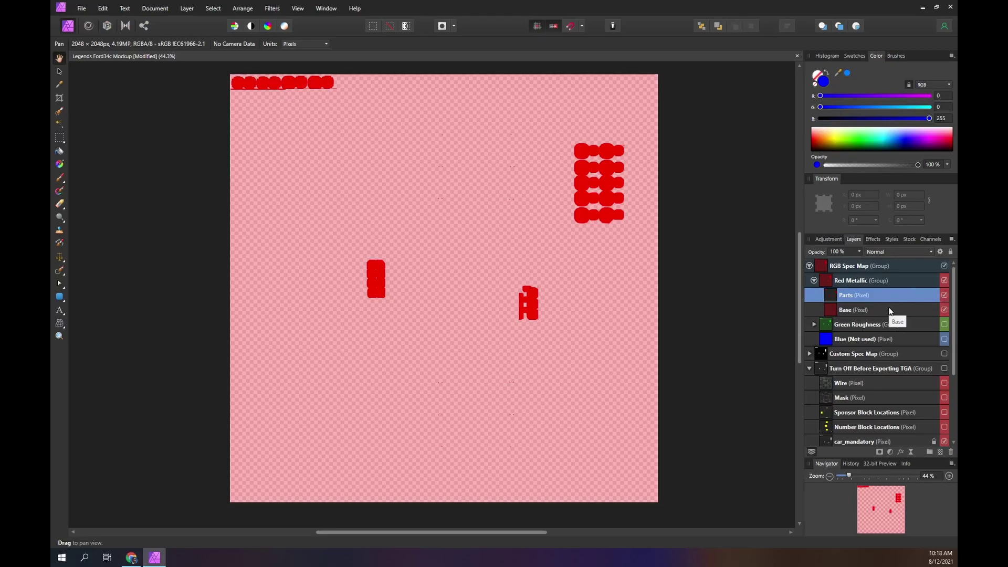
{"action": "left_click", "coordinate": [863, 310]}
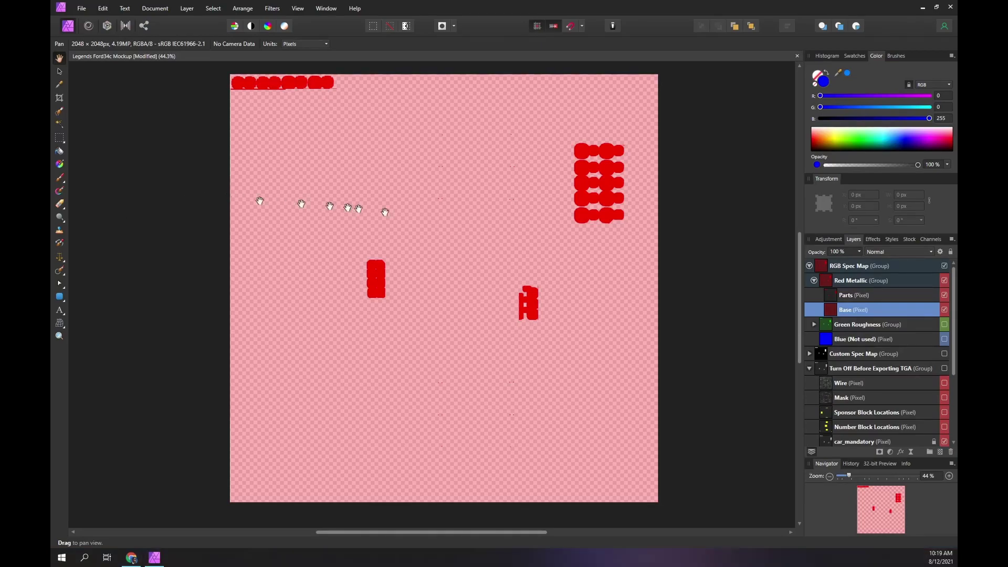
Collapse the Red Metallic group in the Layers panel
{"action": "left_click", "coordinate": [814, 280]}
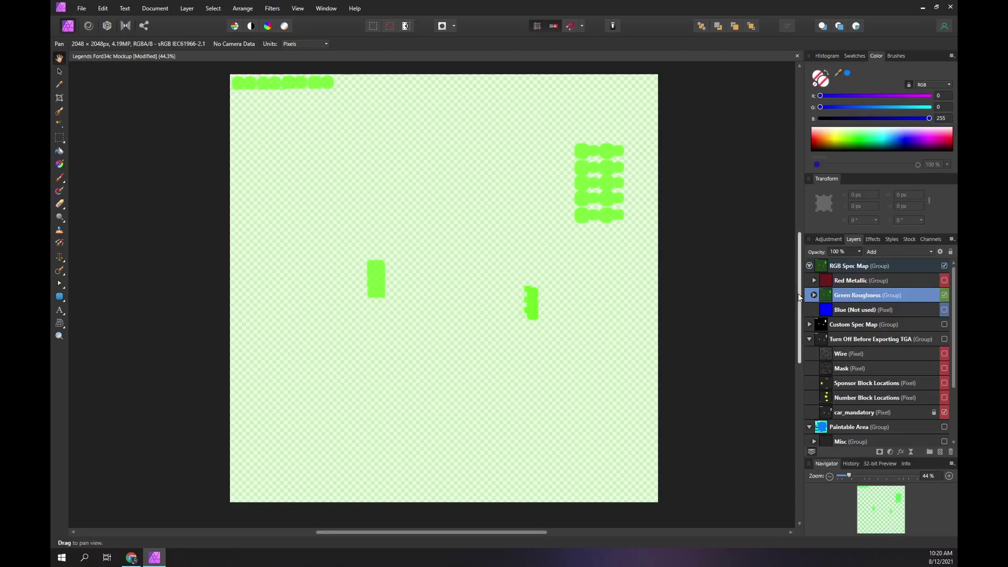
Expand Green Roughness, toggle its Parts layer off and on, select Base, and show Blue (Not used)
{"action": "left_click", "coordinate": [814, 295]}
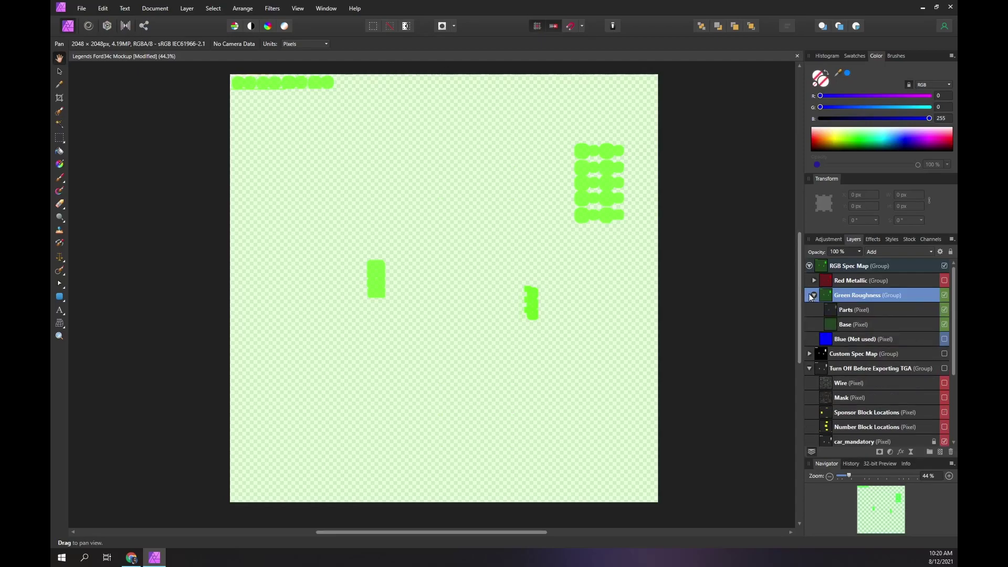
{"action": "left_click", "coordinate": [881, 310]}
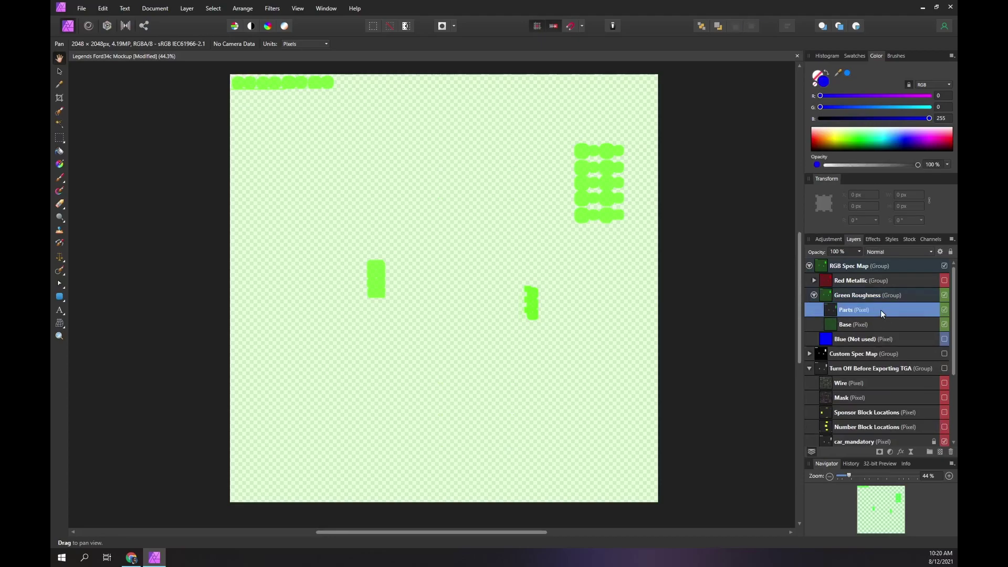
{"action": "left_click", "coordinate": [945, 310]}
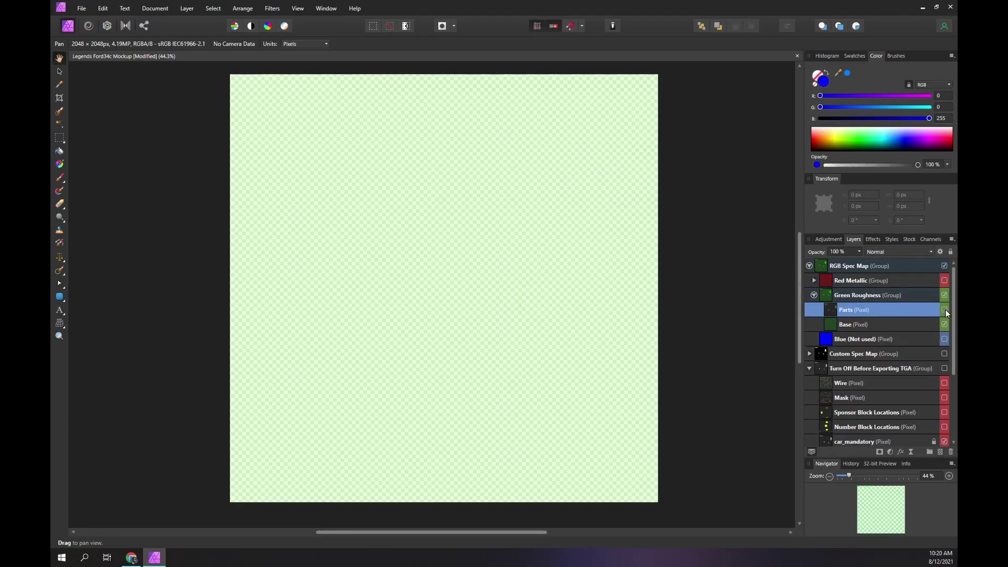
{"action": "left_click", "coordinate": [945, 309]}
{"action": "left_click", "coordinate": [945, 310]}
{"action": "left_click", "coordinate": [945, 309]}
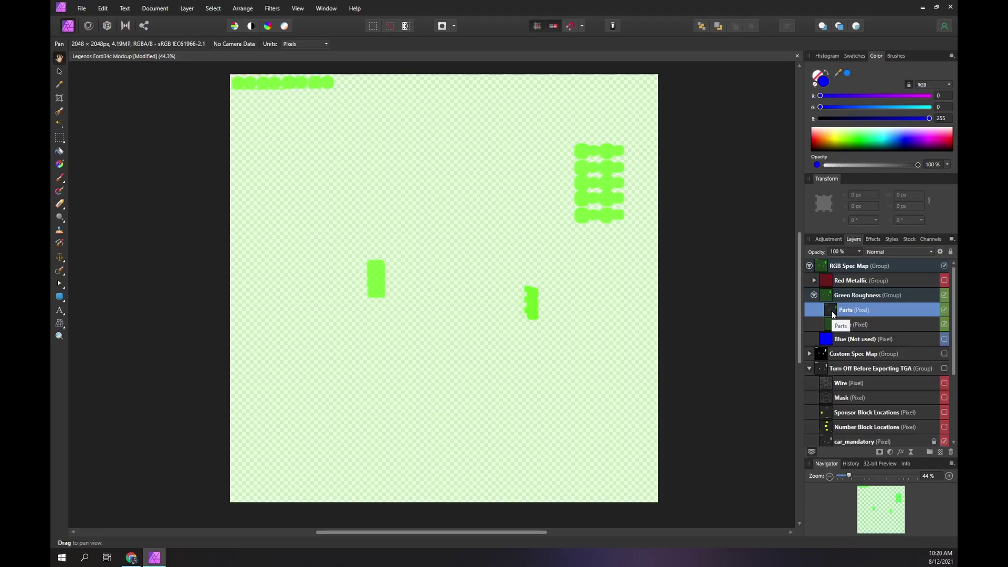
{"action": "left_click", "coordinate": [833, 326]}
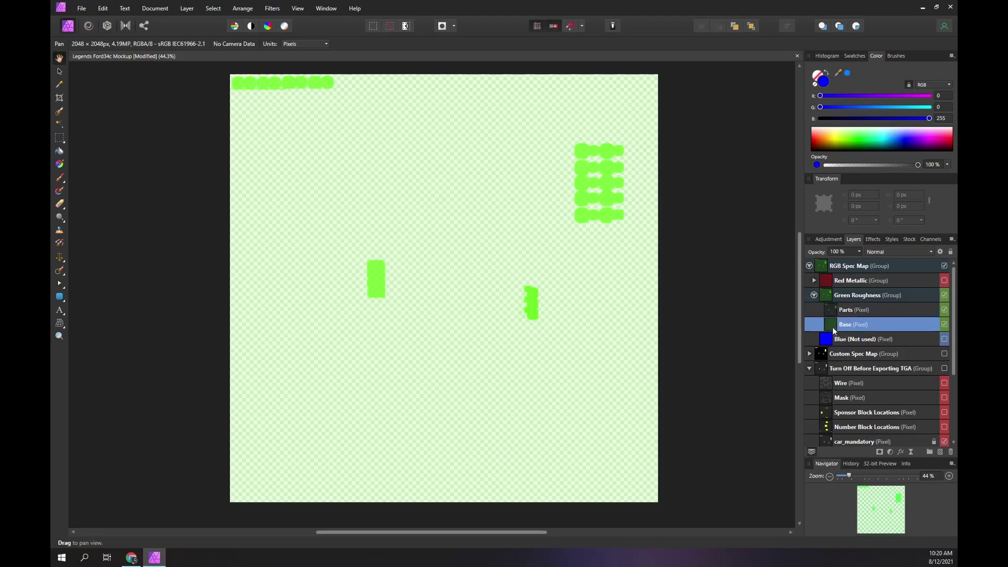
{"action": "left_click", "coordinate": [945, 339]}
Select the Blue (Not used) layer and make the Red Metallic channel visible again
{"action": "left_click", "coordinate": [880, 341]}
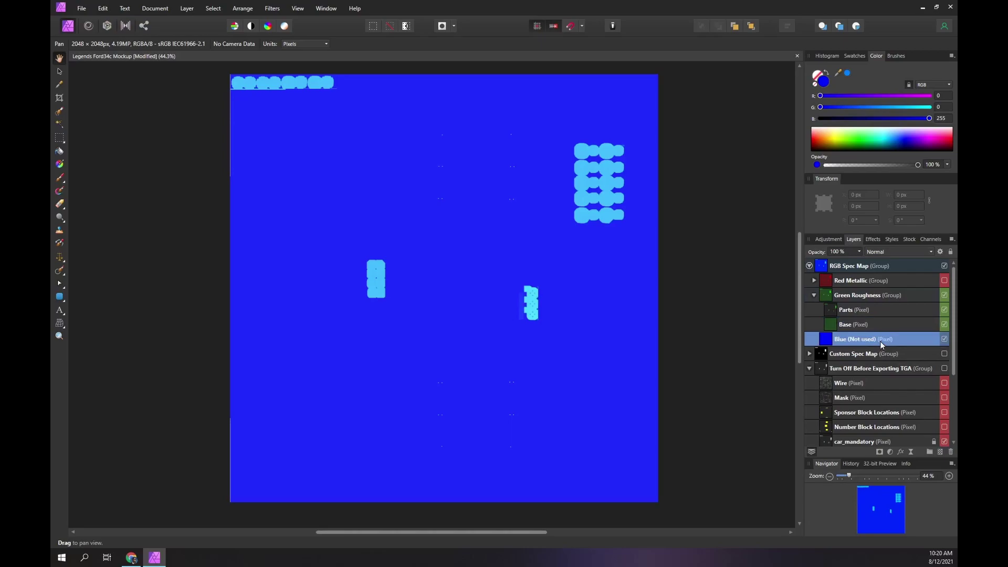
{"action": "left_click", "coordinate": [945, 281]}
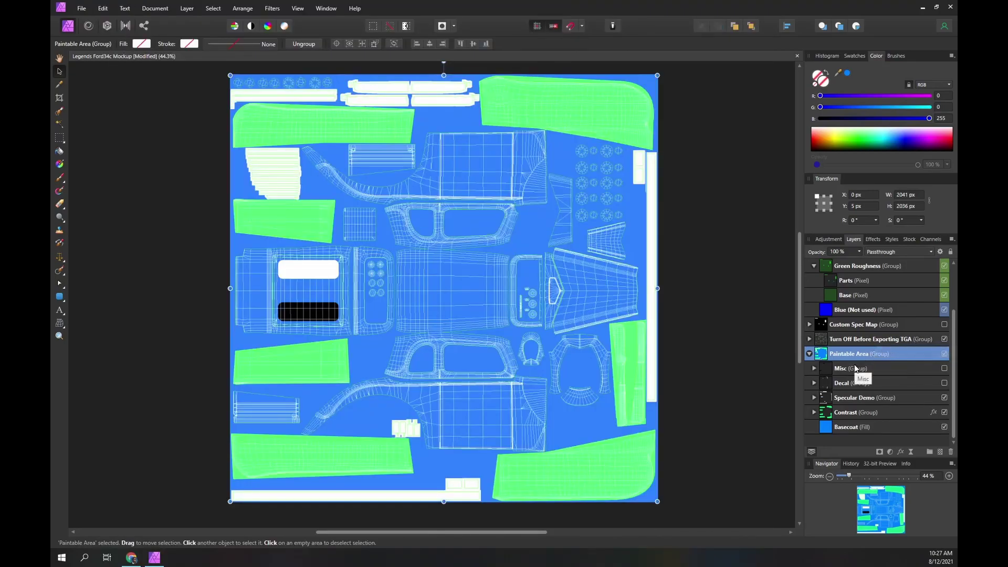
Expand Specular Demo and its White/Chrome group, toggling the White/Chrome shapes off and on
{"action": "left_click", "coordinate": [857, 399]}
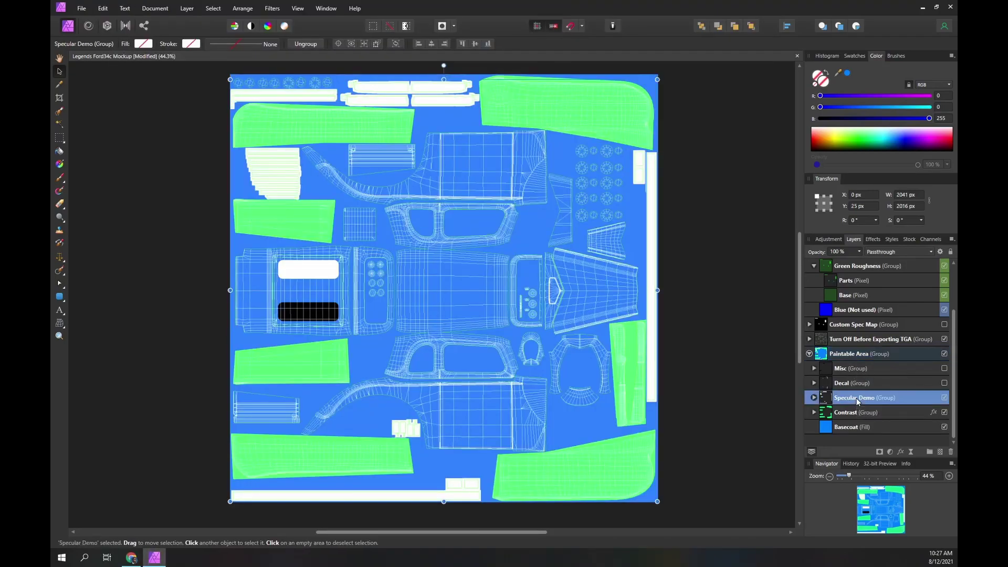
{"action": "left_click", "coordinate": [813, 399]}
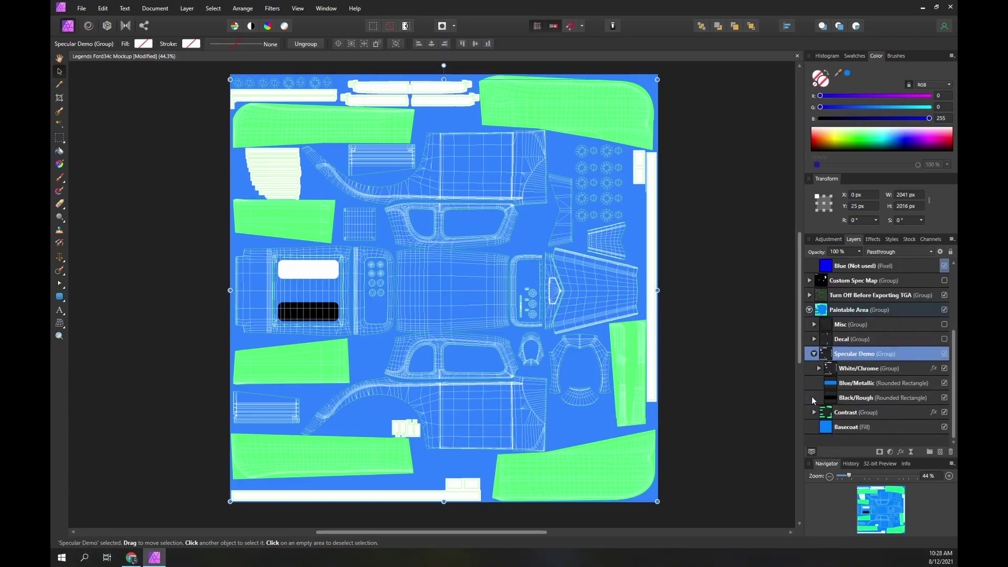
{"action": "left_click", "coordinate": [822, 369]}
{"action": "left_click", "coordinate": [818, 368]}
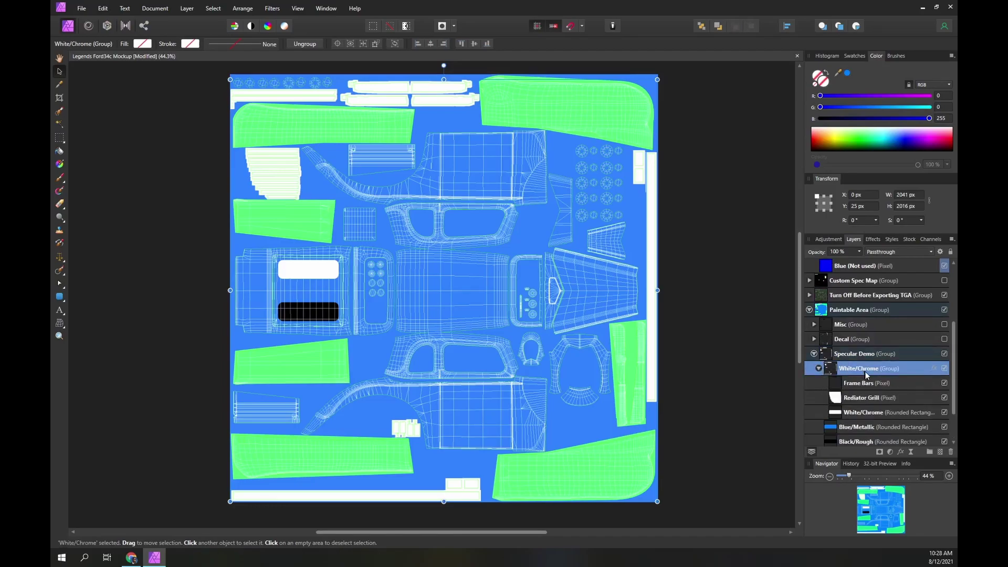
{"action": "left_click", "coordinate": [943, 325]}
{"action": "left_click", "coordinate": [943, 326]}
{"action": "left_click", "coordinate": [943, 325]}
{"action": "left_click", "coordinate": [943, 325]}
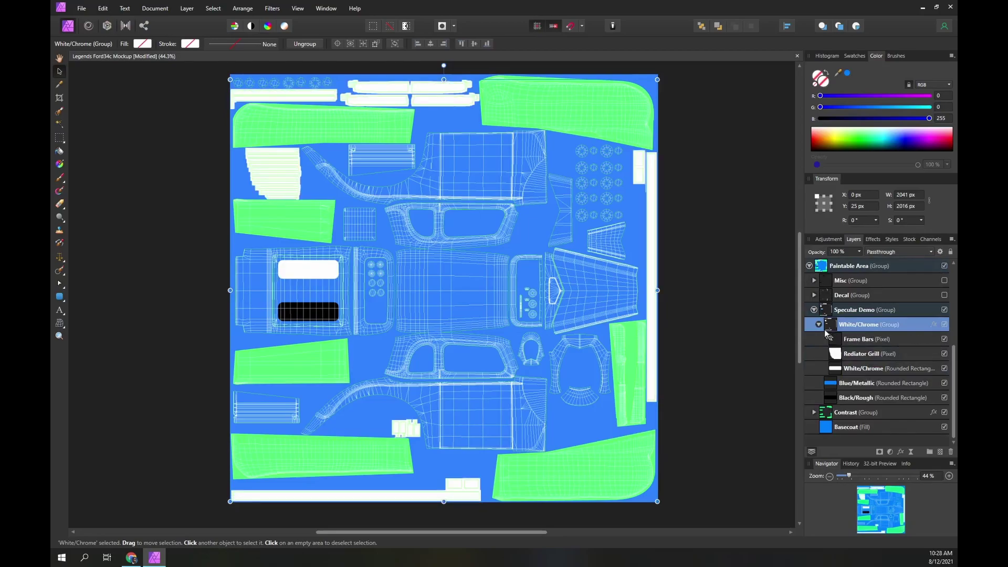
Inspect the Blue/Metallic and Black/Rough rectangles, briefly hiding the Basecoat fill
{"action": "left_click", "coordinate": [831, 384]}
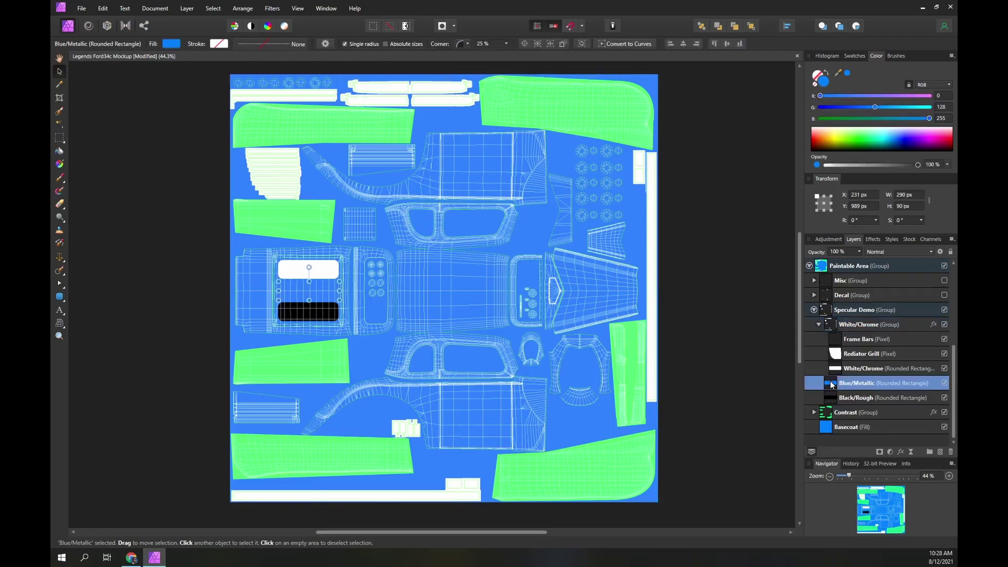
{"action": "left_click", "coordinate": [945, 427]}
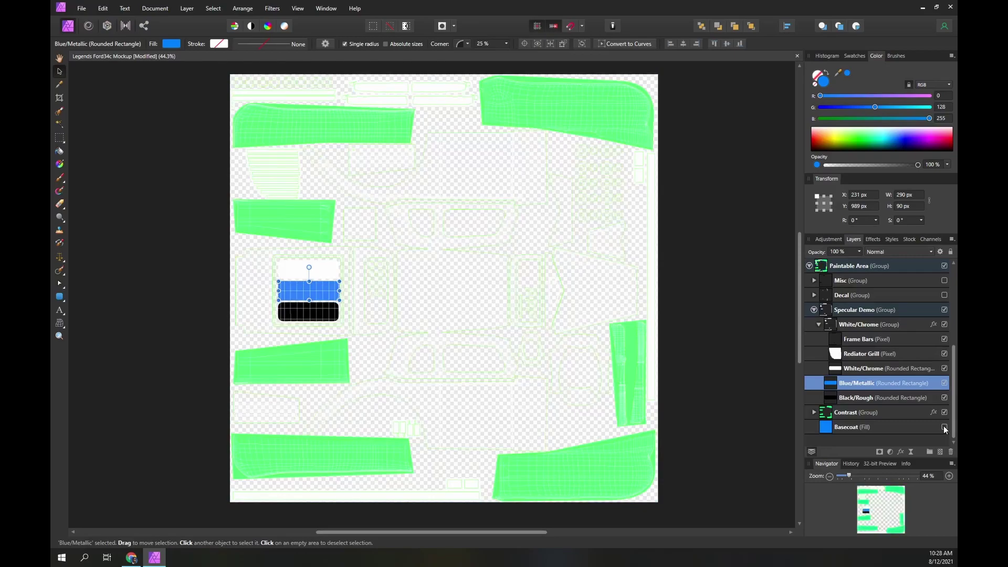
{"action": "left_click", "coordinate": [945, 427]}
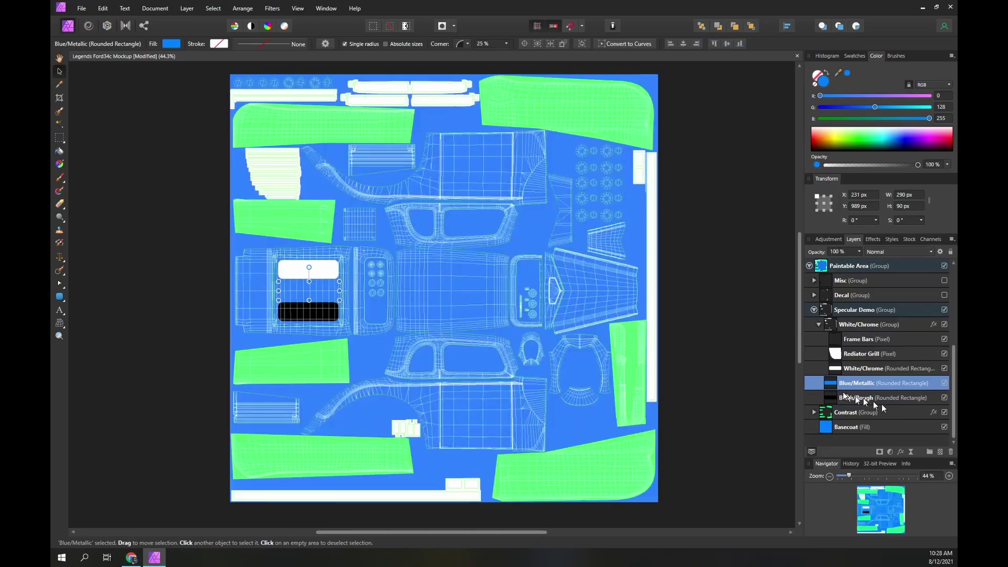
{"action": "left_click", "coordinate": [844, 397]}
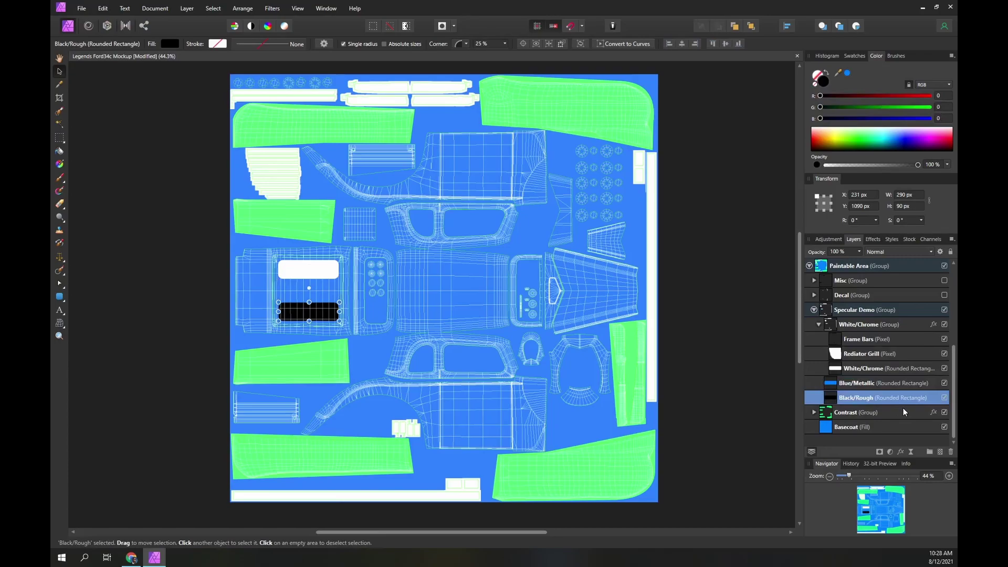
{"action": "scroll", "coordinate": [903, 412], "scroll_direction": "up", "scroll_amount": 1}
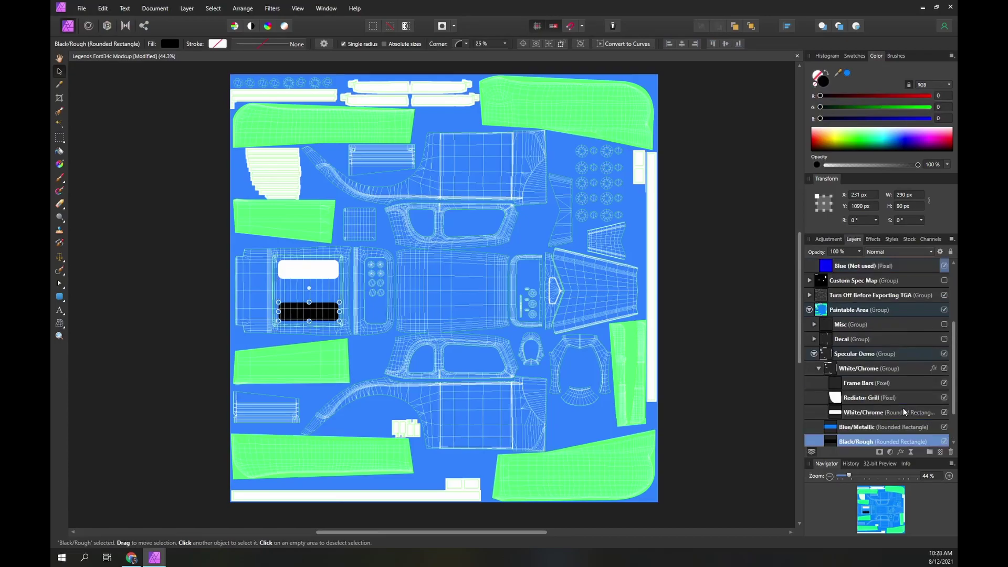
{"action": "scroll", "coordinate": [903, 412], "scroll_direction": "up", "scroll_amount": 1}
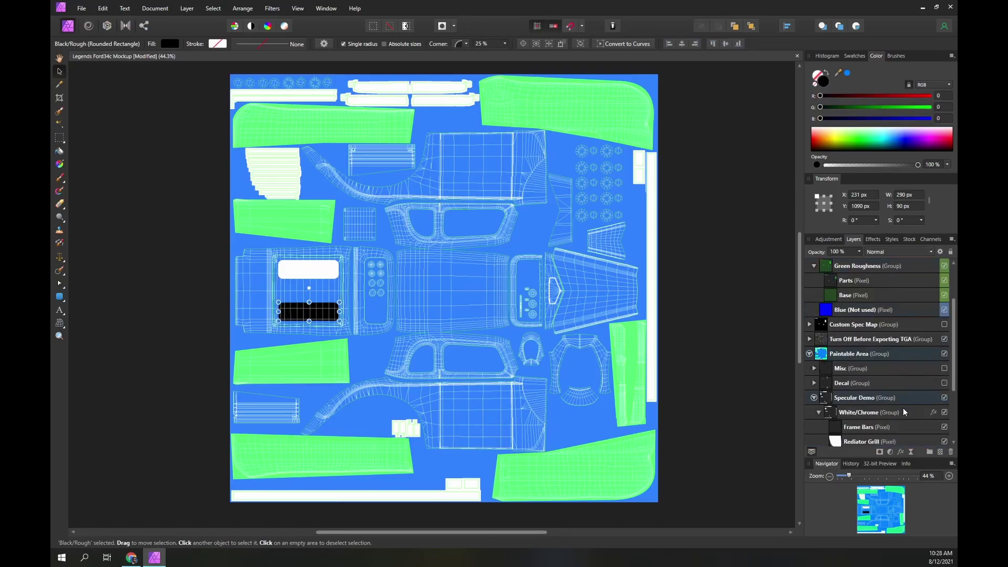
Duplicate Specular Demo and drag the copy into Green Roughness between Parts and Base
{"action": "left_click", "coordinate": [859, 398]}
{"action": "key", "text": "ctrl+j"}
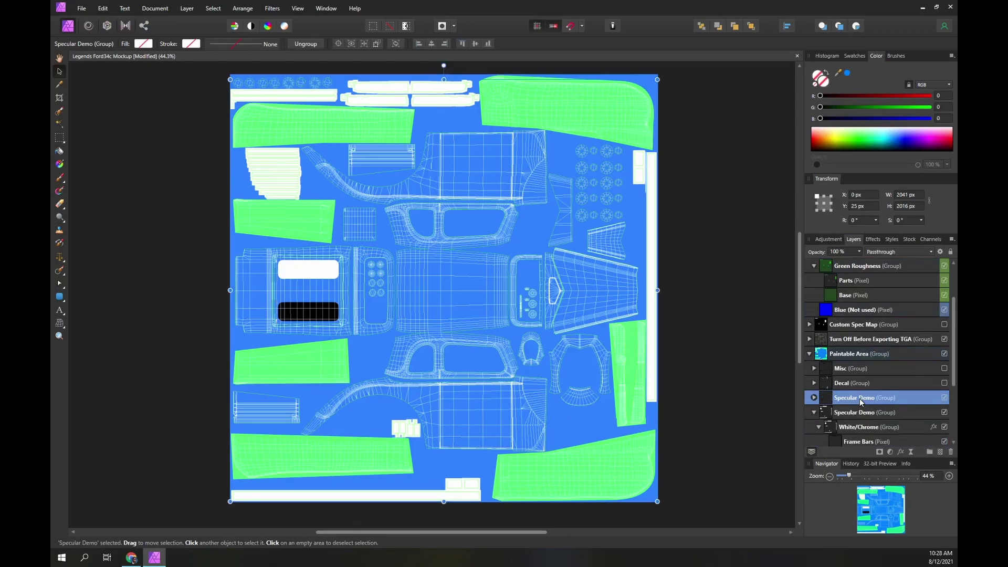
{"action": "left_click_drag", "start_coordinate": [828, 399], "coordinate": [827, 289]}
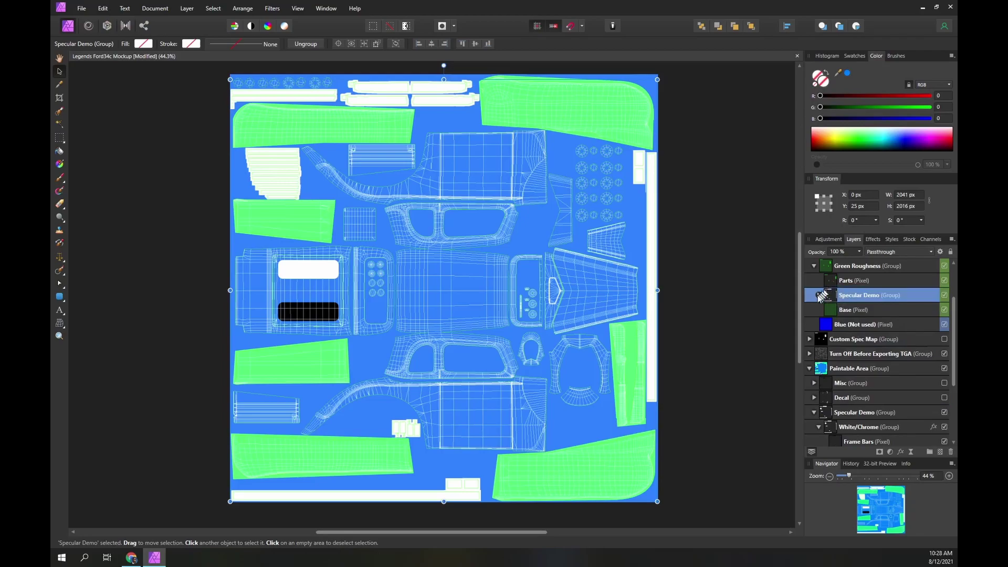
Expand the copied Specular Demo and show its White/Chrome group's layer effects
{"action": "left_click", "coordinate": [818, 295]}
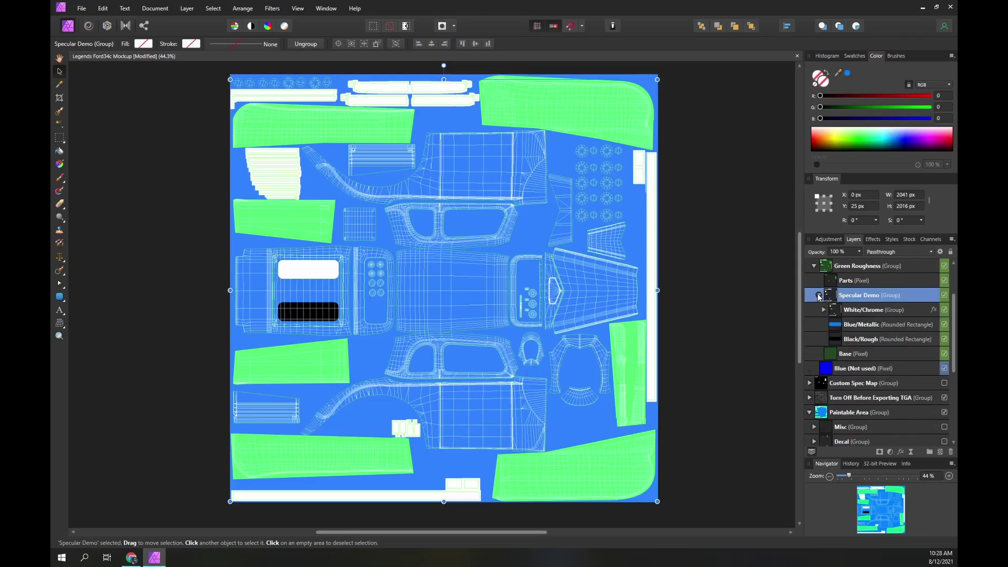
{"action": "scroll", "coordinate": [827, 336], "scroll_direction": "up", "scroll_amount": 1}
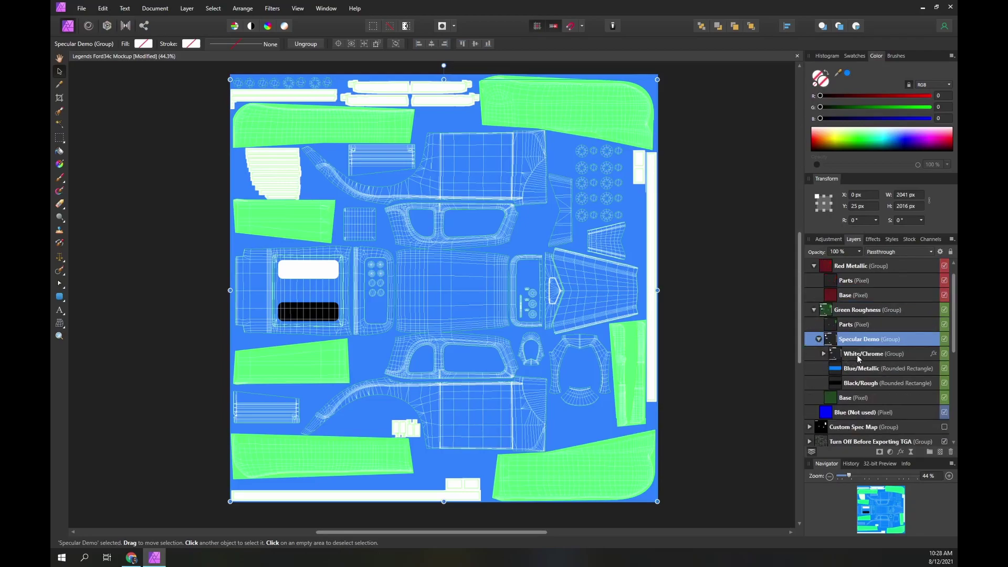
{"action": "right_click", "coordinate": [858, 357]}
{"action": "left_click", "coordinate": [856, 355]}
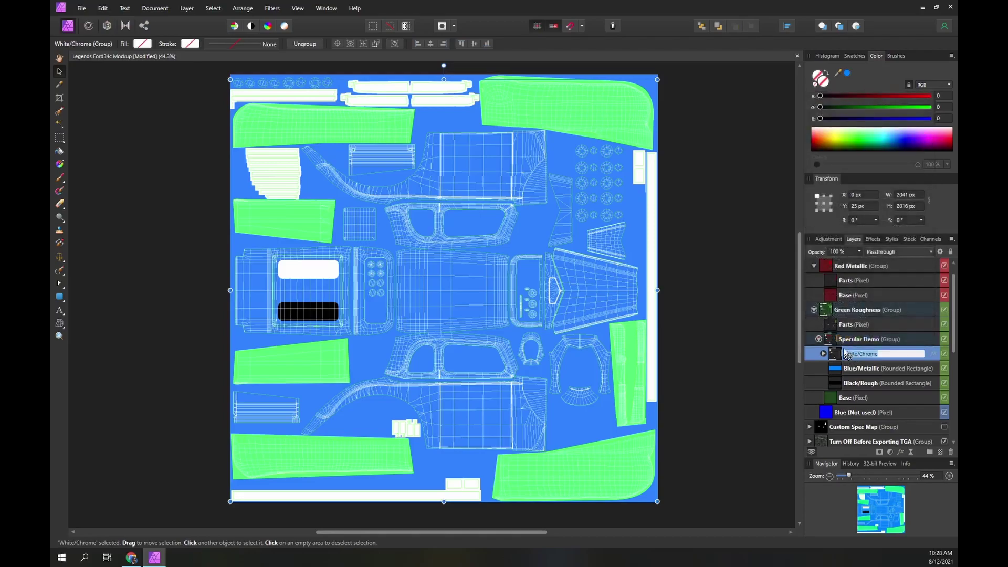
{"action": "left_click", "coordinate": [873, 239]}
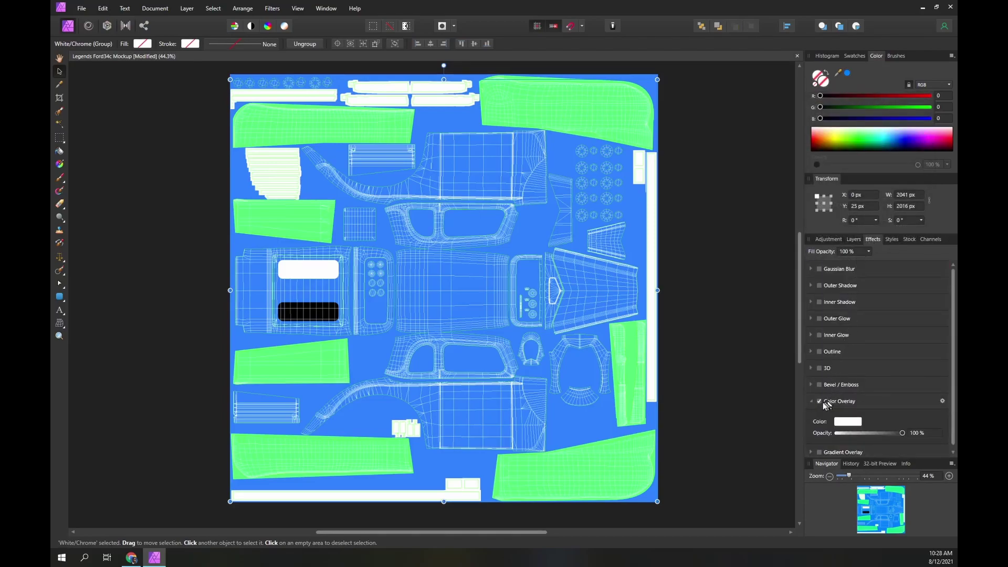
Set the White/Chrome Color Overlay colour to black (R 0, G 0, B 0)
{"action": "left_click", "coordinate": [845, 422]}
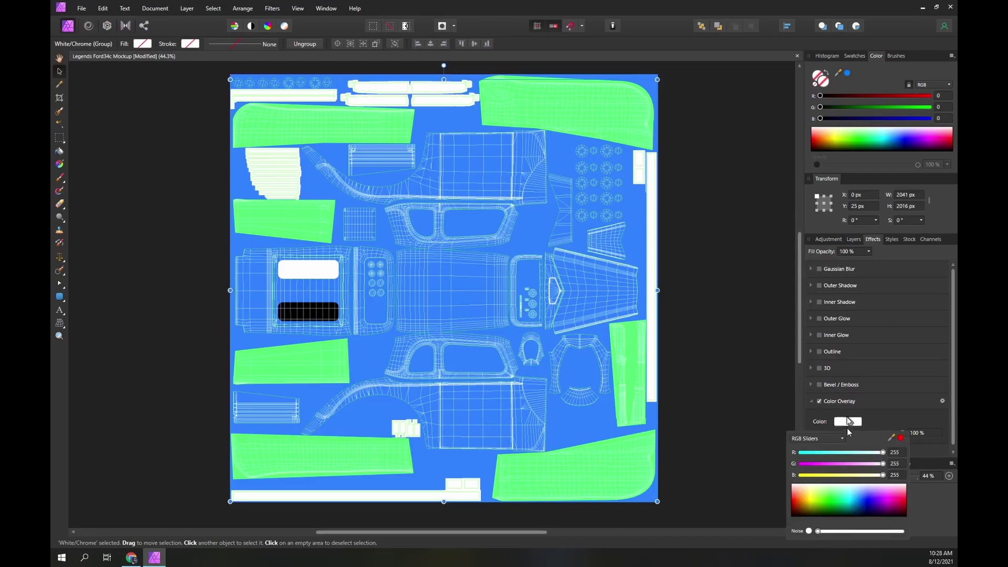
{"action": "left_click", "coordinate": [897, 452]}
{"action": "type", "text": "0"}
{"action": "key", "text": "Tab"}
{"action": "type", "text": "0"}
{"action": "key", "text": "Tab"}
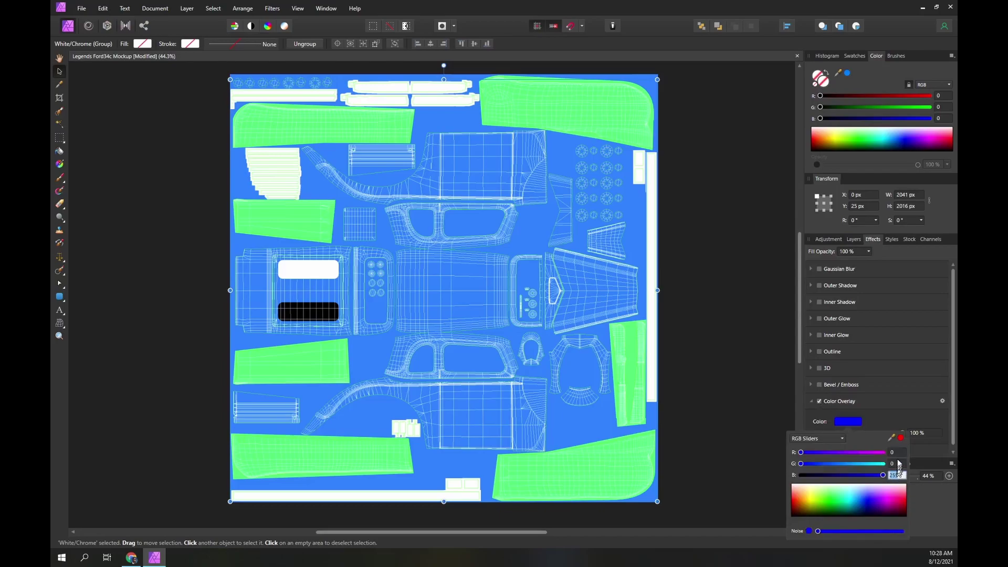
{"action": "type", "text": "0"}
{"action": "key", "text": "Tab"}
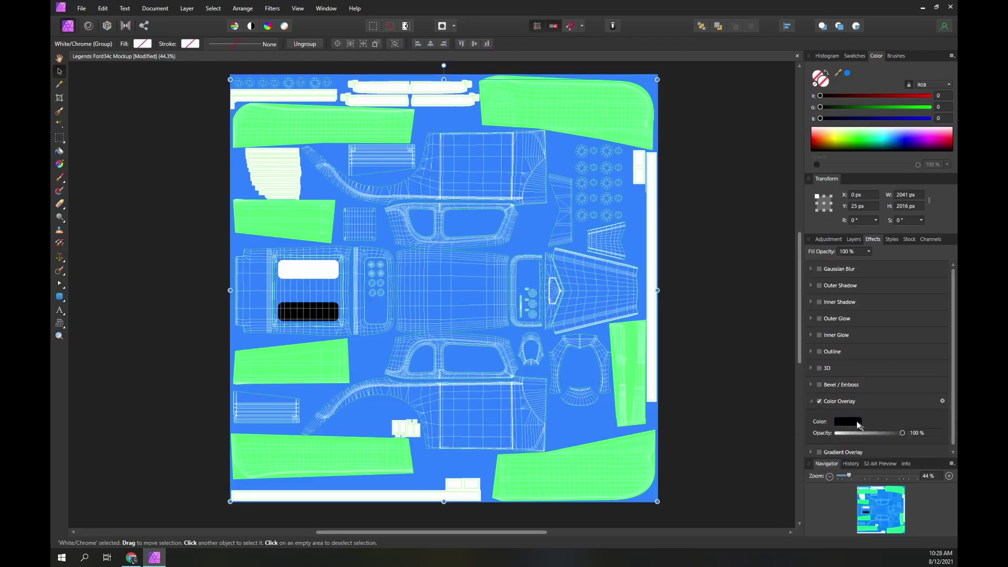
{"action": "left_click", "coordinate": [853, 239]}
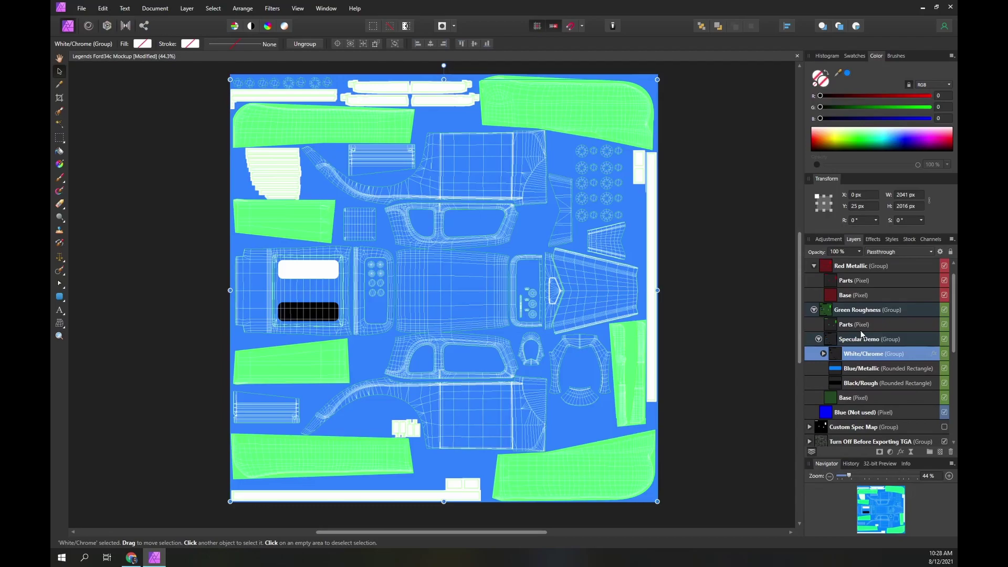
Turn on a Color Overlay for the copied Blue/Metallic rectangle with green value 16
{"action": "left_click", "coordinate": [837, 370]}
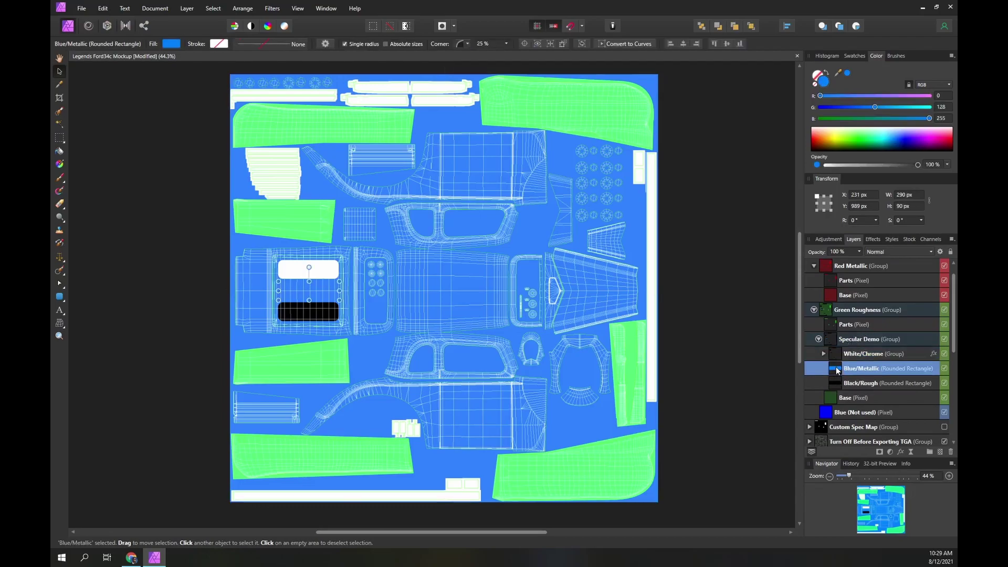
{"action": "left_click", "coordinate": [873, 239]}
{"action": "left_click", "coordinate": [840, 402]}
{"action": "left_click", "coordinate": [847, 422]}
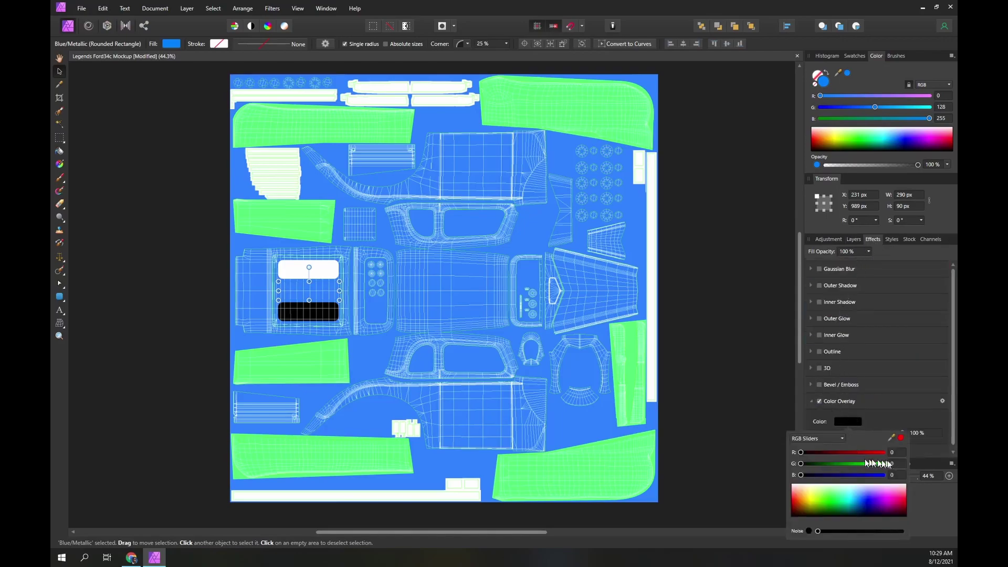
{"action": "type", "text": "16"}
{"action": "key", "text": "Return"}
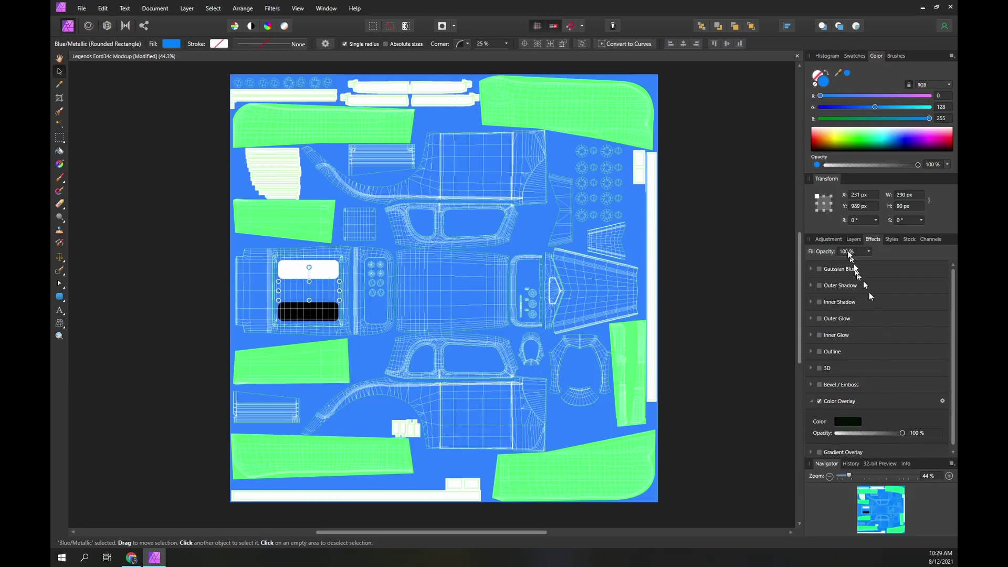
{"action": "left_click", "coordinate": [853, 239]}
Enable a Color Overlay on the copied Black/Rough rectangle and begin entering its green value
{"action": "left_click", "coordinate": [836, 383]}
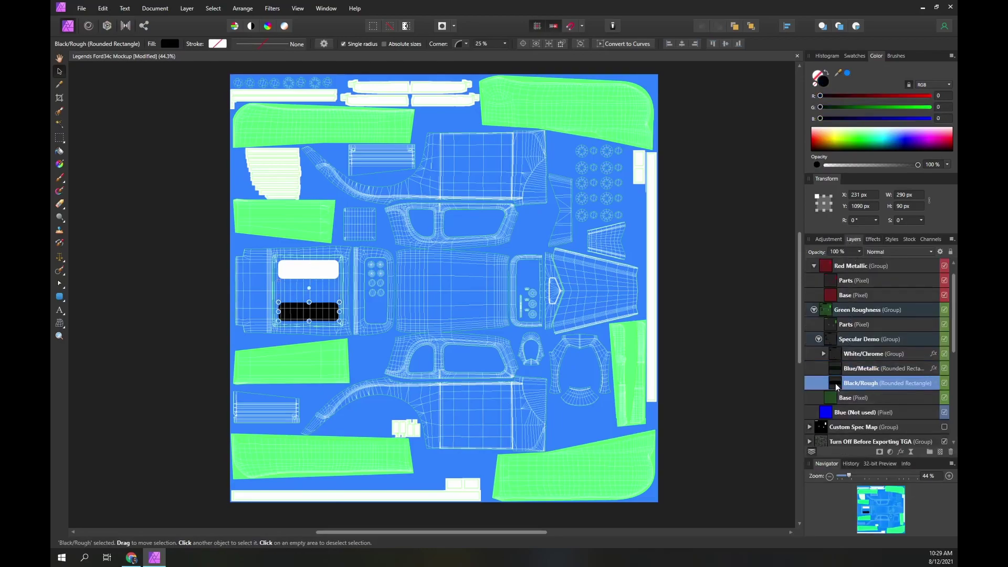
{"action": "left_click", "coordinate": [871, 240]}
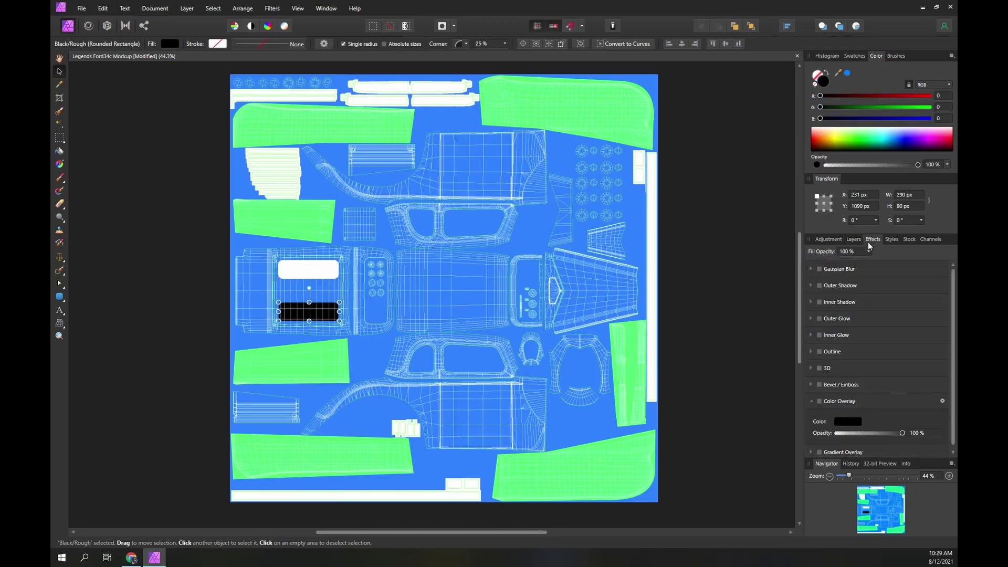
{"action": "left_click", "coordinate": [820, 401]}
{"action": "left_click", "coordinate": [848, 422]}
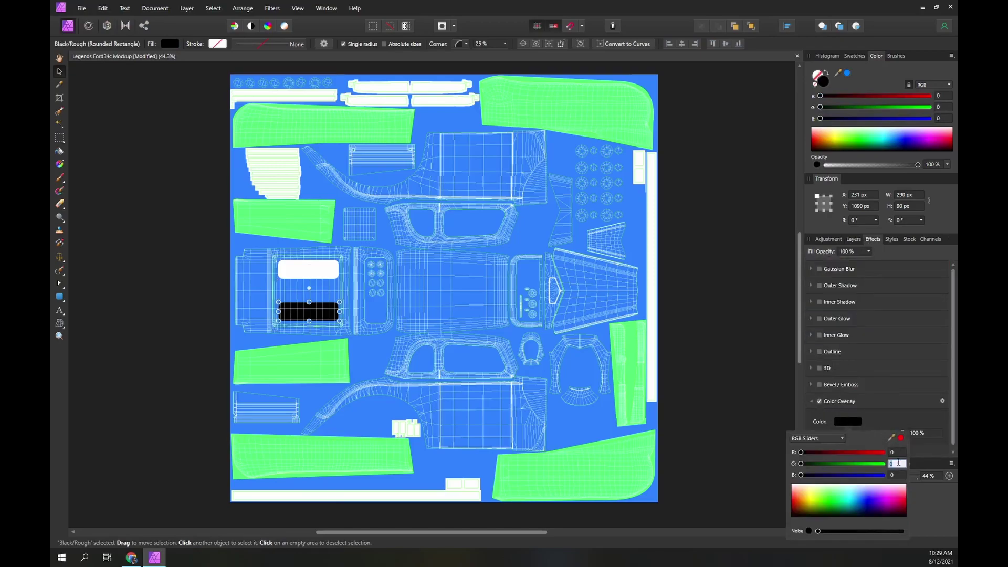
{"action": "type", "text": "1"}
{"action": "type", "text": "55"}
Commit the Black/Rough overlay at green 255, then duplicate Specular Demo into Red Metallic
{"action": "key", "text": "Return"}
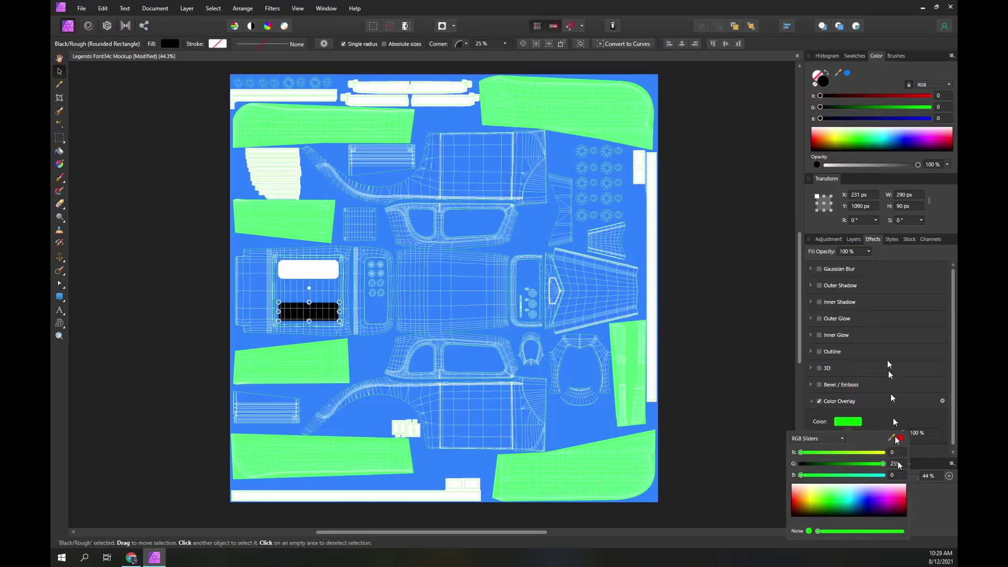
{"action": "left_click", "coordinate": [853, 239]}
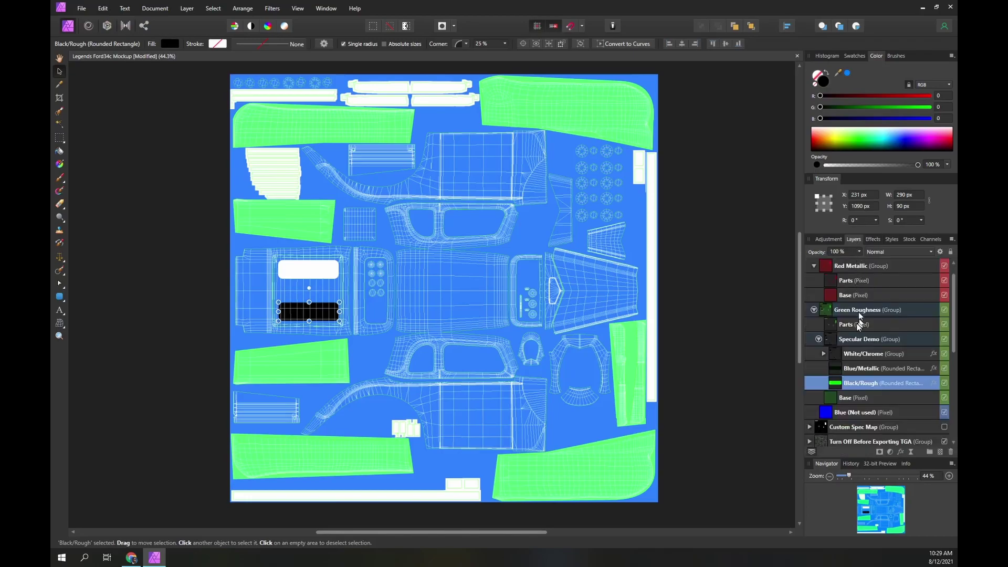
{"action": "left_click", "coordinate": [843, 339]}
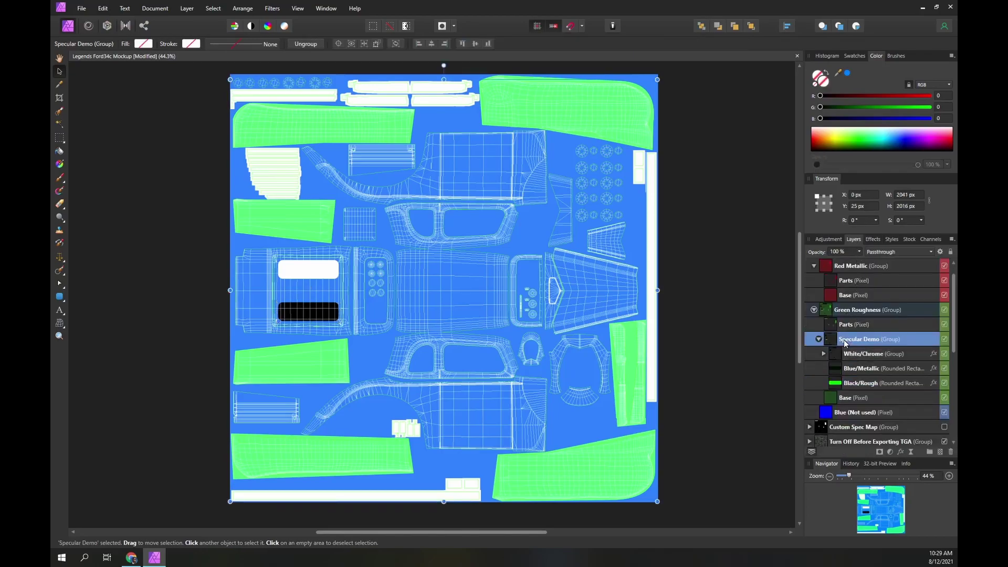
{"action": "key", "text": "ctrl+j"}
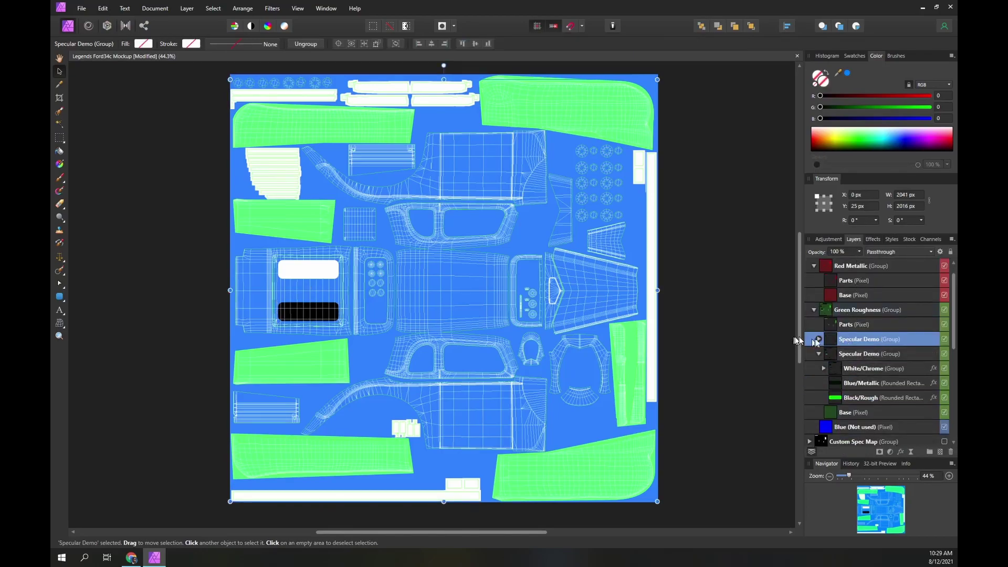
{"action": "left_click_drag", "start_coordinate": [828, 340], "coordinate": [835, 290]}
Give the new copy's White/Chrome group a Color Overlay with red 255
{"action": "left_click", "coordinate": [819, 295]}
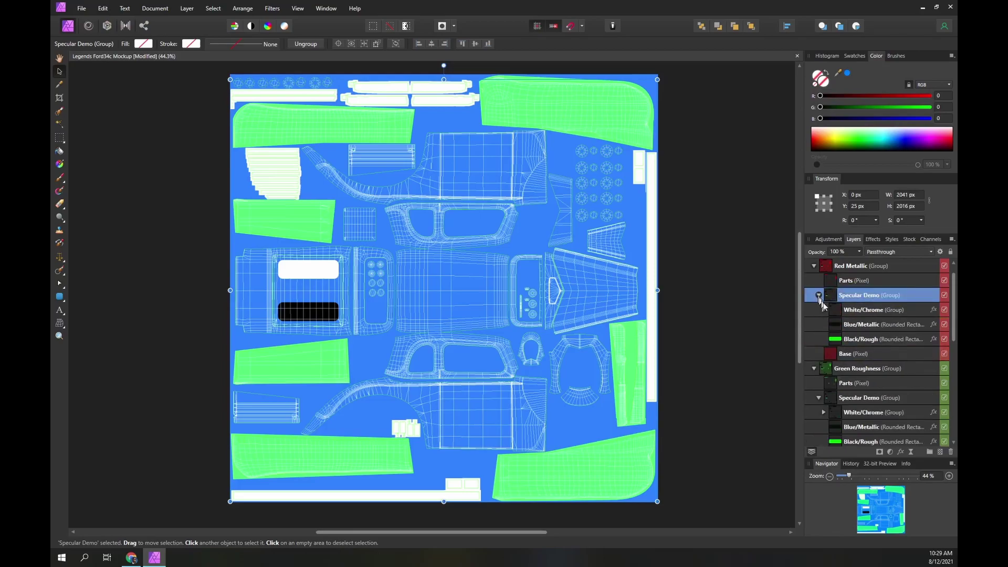
{"action": "left_click", "coordinate": [839, 311]}
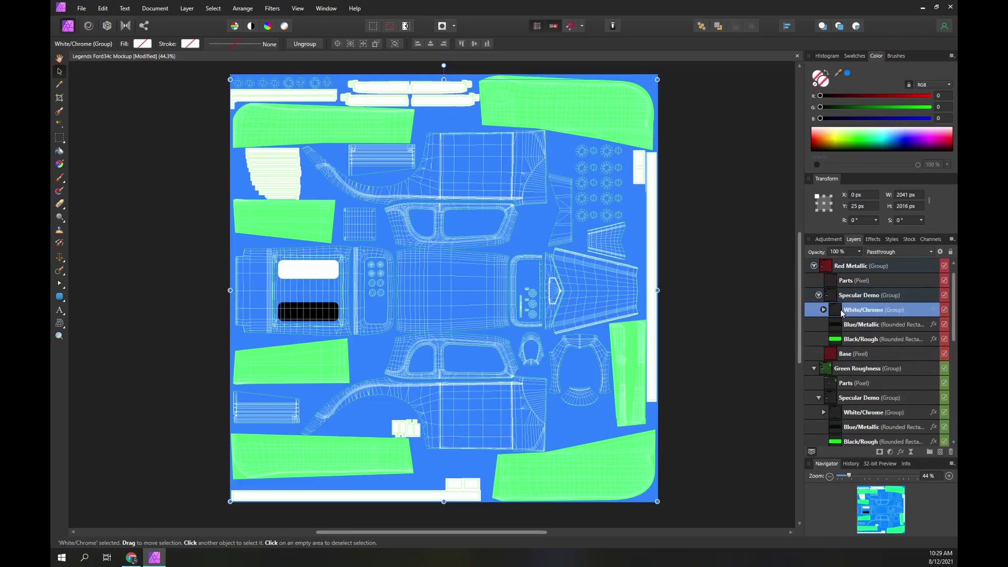
{"action": "left_click", "coordinate": [873, 240]}
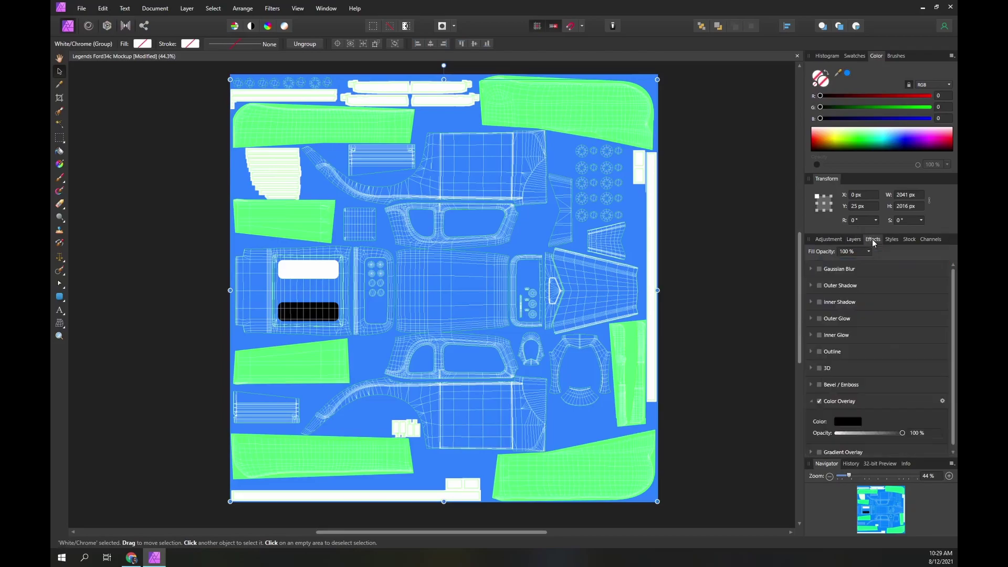
{"action": "left_click", "coordinate": [850, 423]}
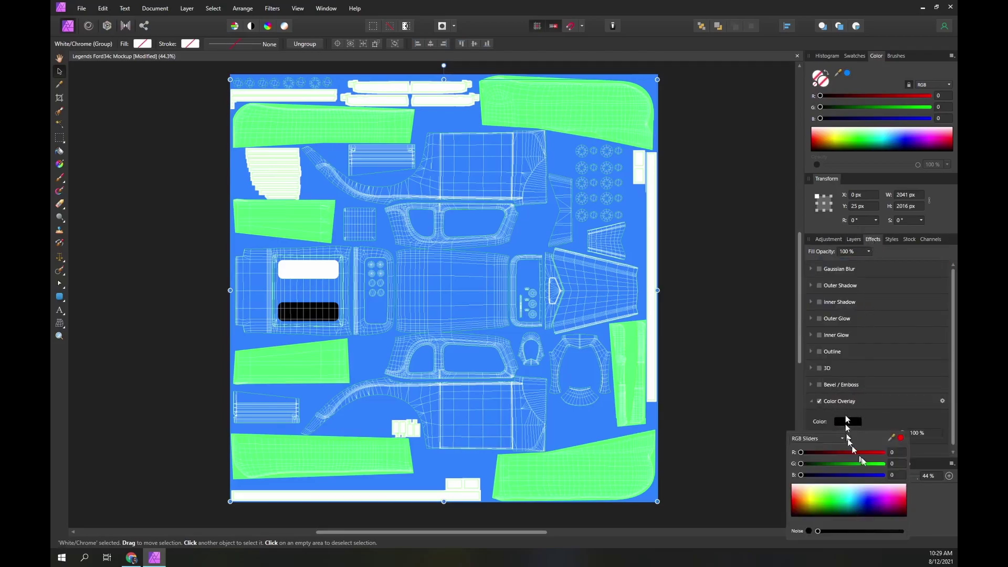
{"action": "left_click", "coordinate": [896, 452]}
{"action": "type", "text": "255"}
{"action": "key", "text": "Return"}
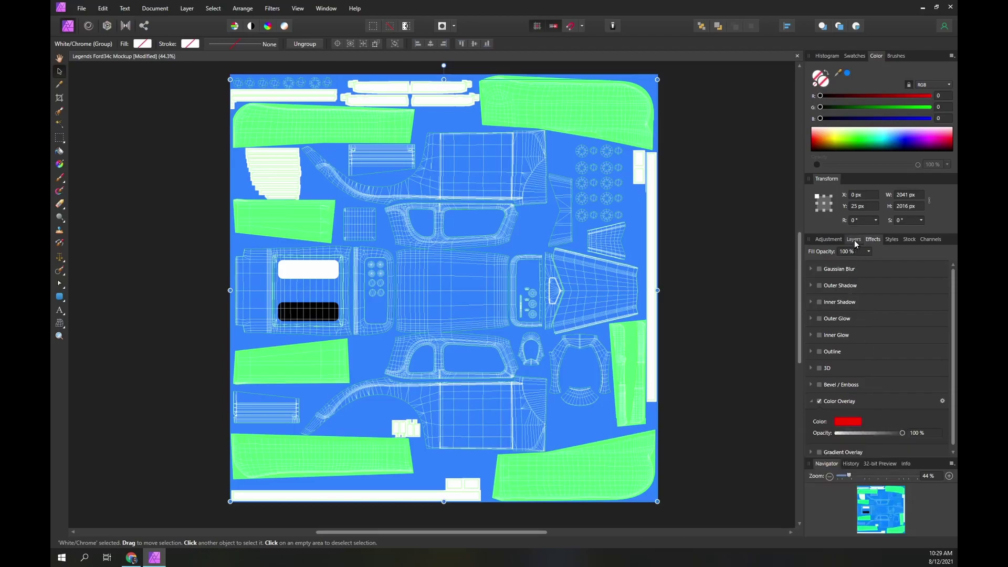
Set the Red Metallic copy's Blue/Metallic Color Overlay to R 190, G 0, then select Black/Rough
{"action": "left_click", "coordinate": [853, 239]}
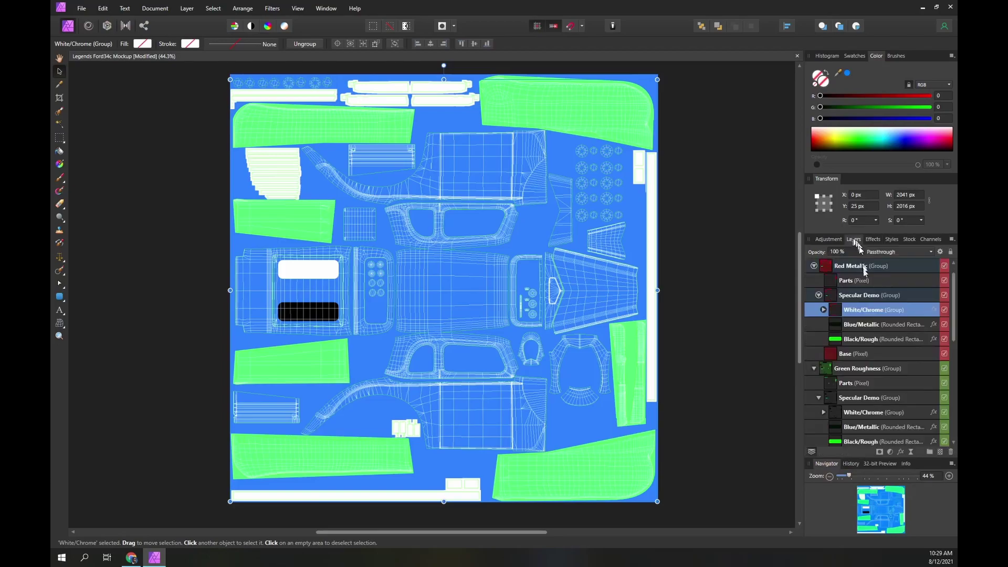
{"action": "left_click", "coordinate": [856, 325]}
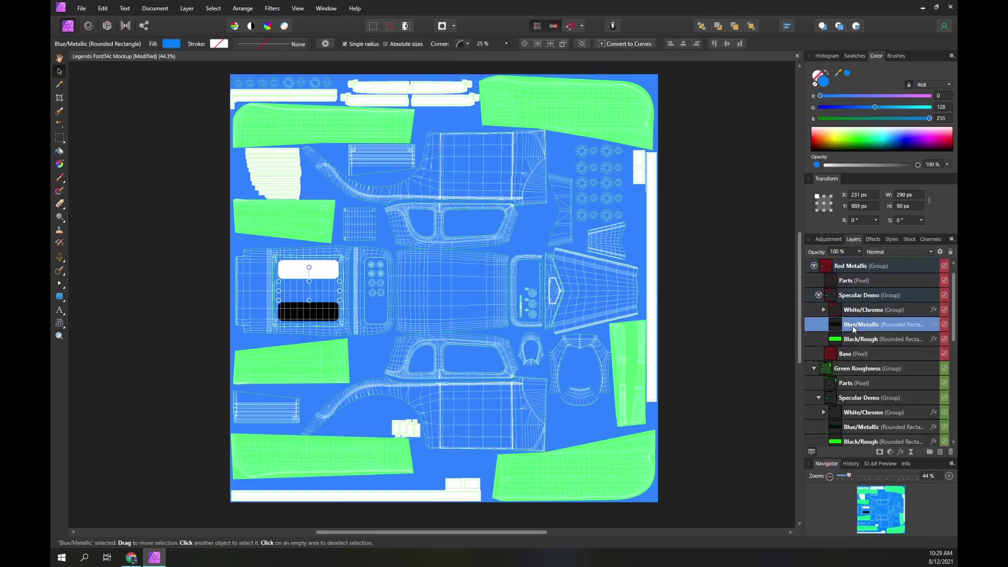
{"action": "left_click", "coordinate": [873, 239]}
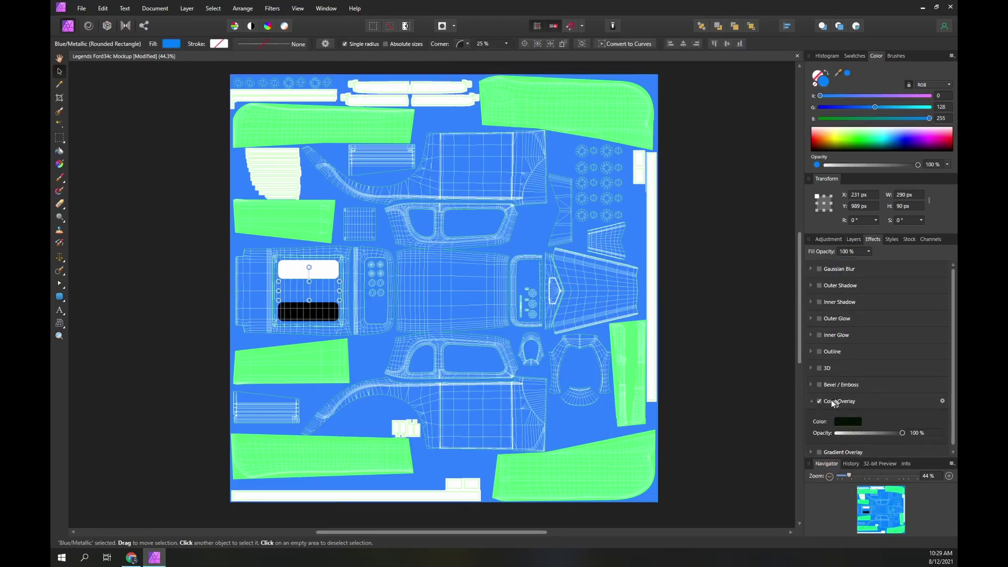
{"action": "left_click", "coordinate": [846, 423]}
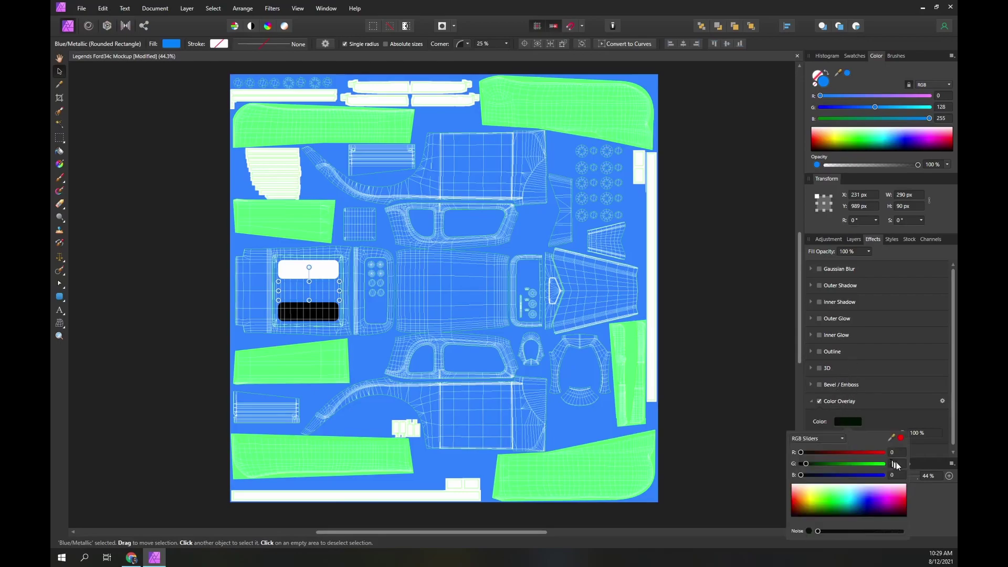
{"action": "left_click", "coordinate": [896, 463]}
{"action": "type", "text": "16"}
{"action": "left_click", "coordinate": [896, 452]}
{"action": "type", "text": "190"}
{"action": "key", "text": "Tab"}
{"action": "type", "text": "0"}
{"action": "key", "text": "Return"}
{"action": "left_click", "coordinate": [853, 239]}
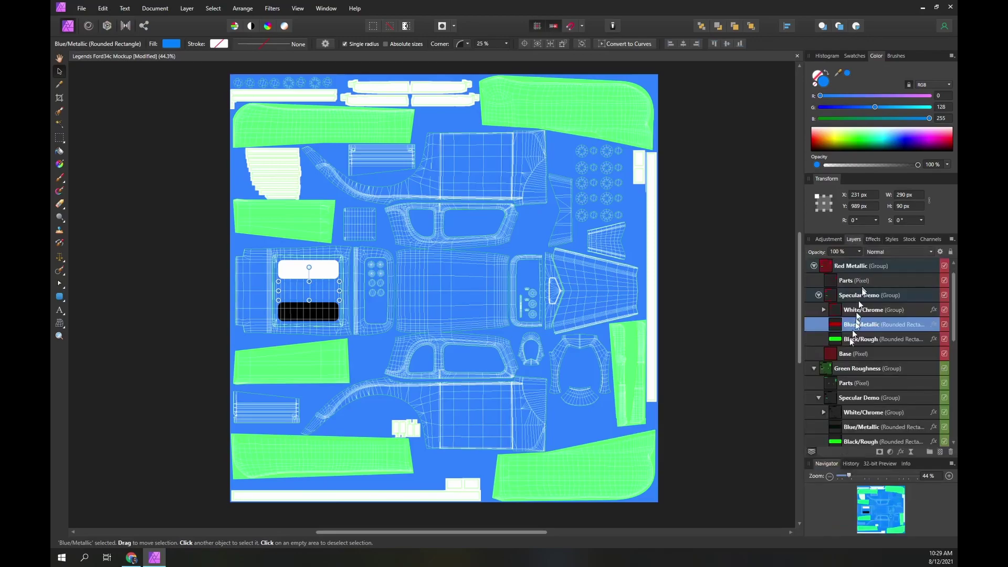
{"action": "left_click", "coordinate": [849, 339]}
Set the Black/Rough Color Overlay green value to 0, making it black
{"action": "left_click", "coordinate": [873, 240]}
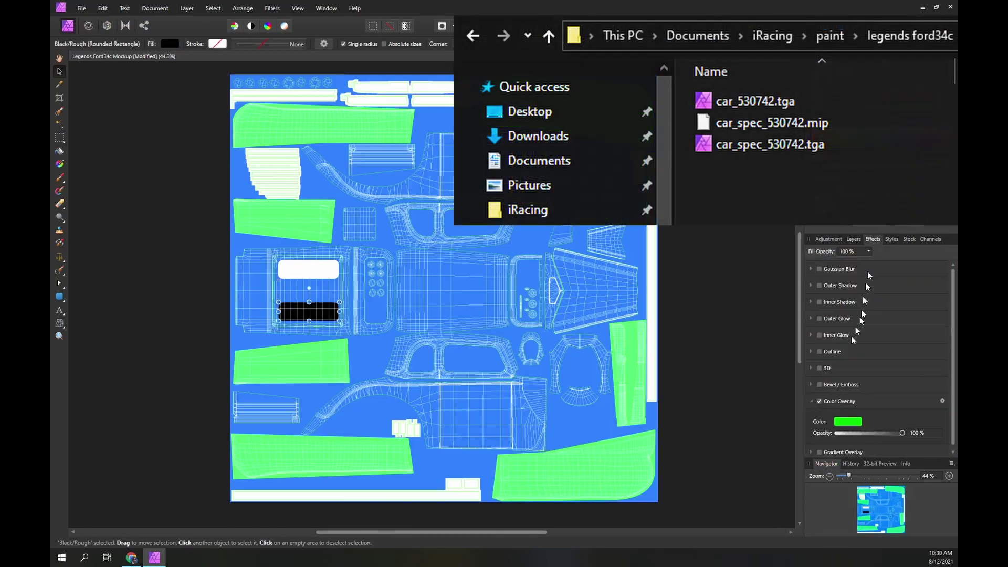
{"action": "left_click", "coordinate": [842, 422]}
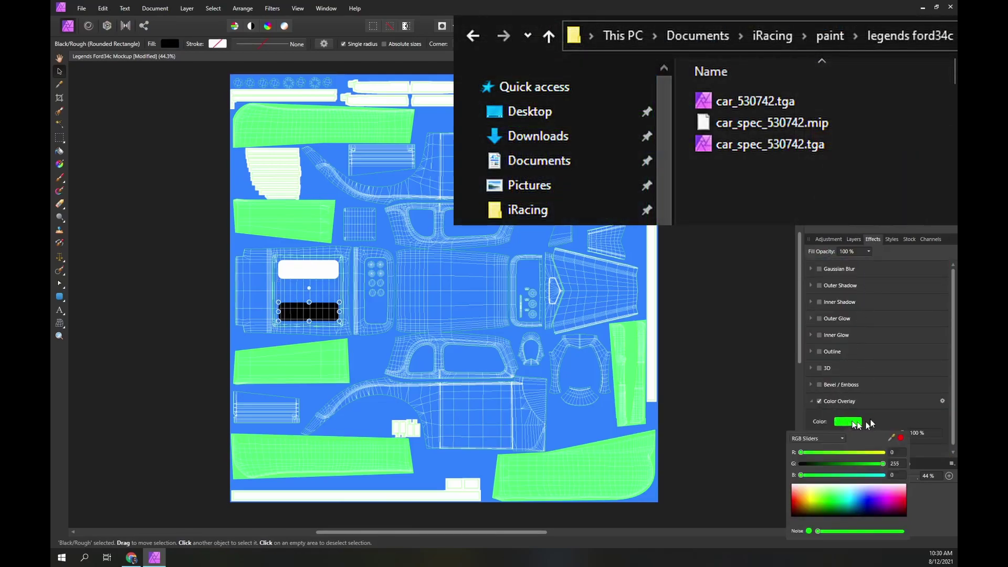
{"action": "left_click", "coordinate": [897, 465]}
{"action": "type", "text": "0"}
{"action": "key", "text": "Return"}
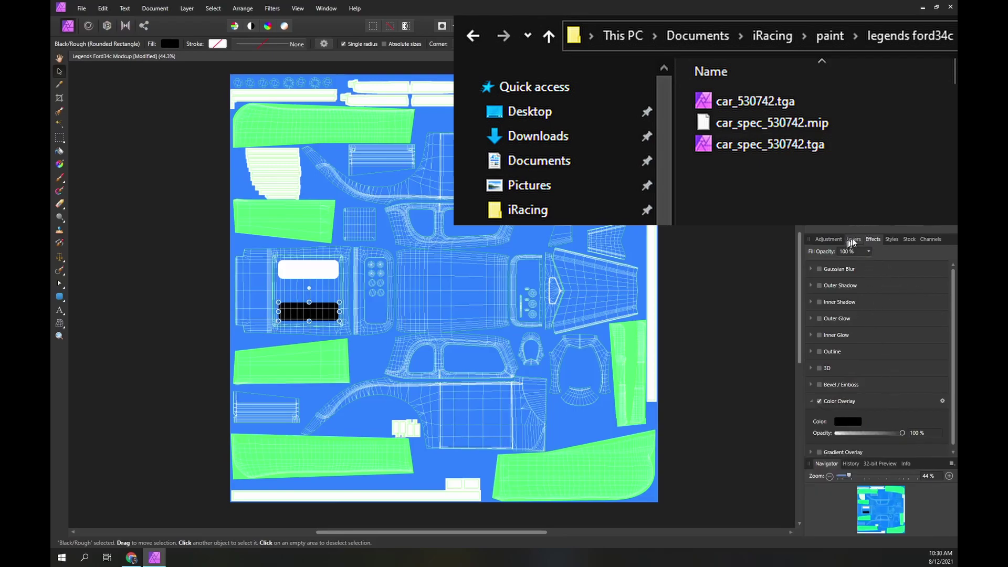
Make the RGB Spec Map group visible on the canvas
{"action": "left_click", "coordinate": [853, 240]}
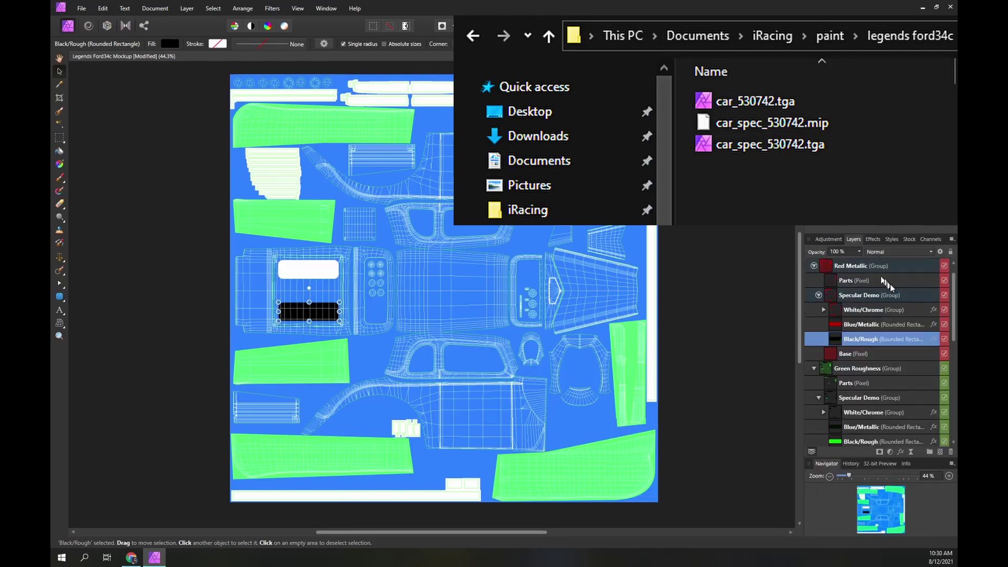
{"action": "left_click", "coordinate": [944, 266]}
{"action": "scroll", "coordinate": [930, 395], "scroll_direction": "down", "scroll_amount": 3}
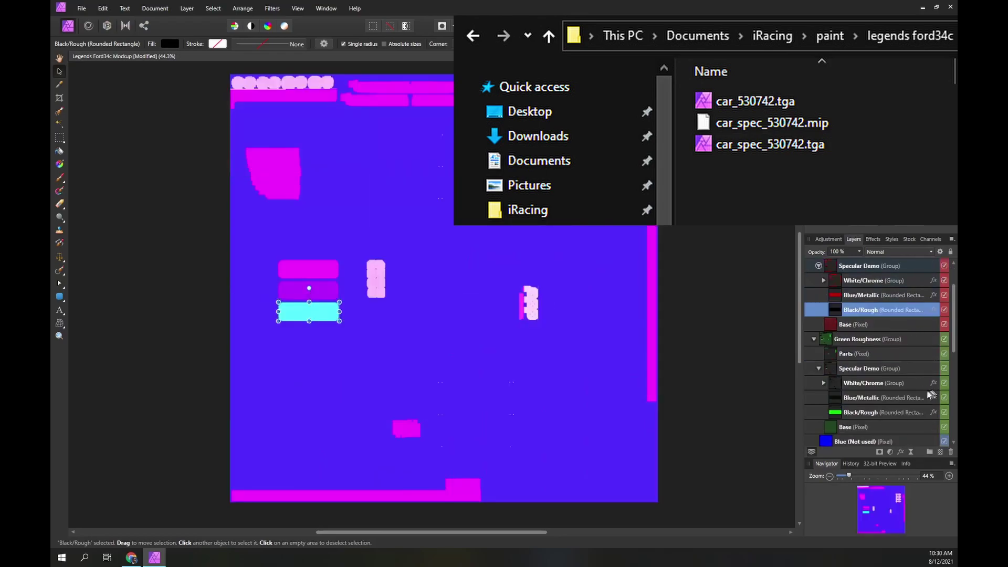
{"action": "scroll", "coordinate": [930, 394], "scroll_direction": "down", "scroll_amount": 2}
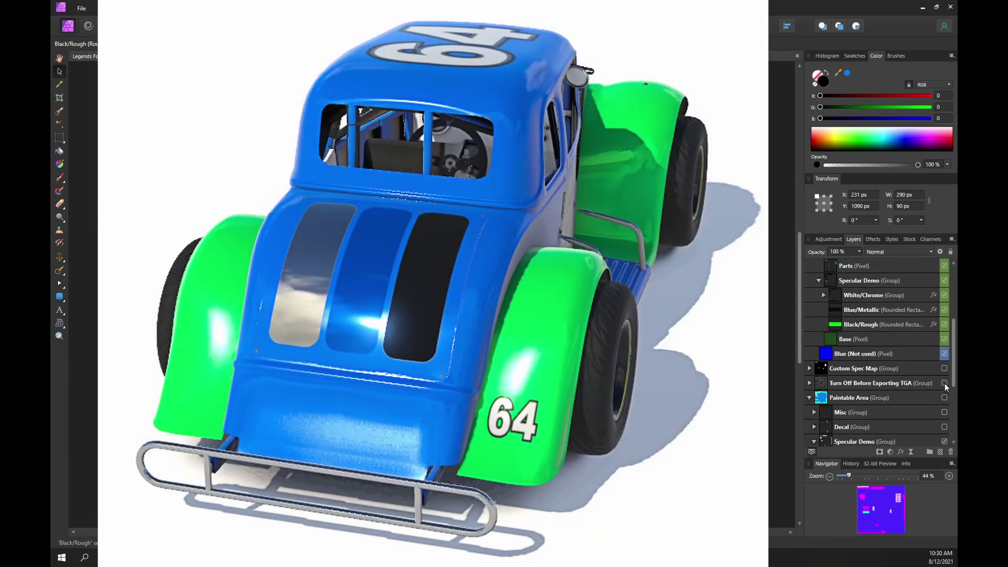
{"action": "scroll", "coordinate": [939, 380], "scroll_direction": "up", "scroll_amount": 3}
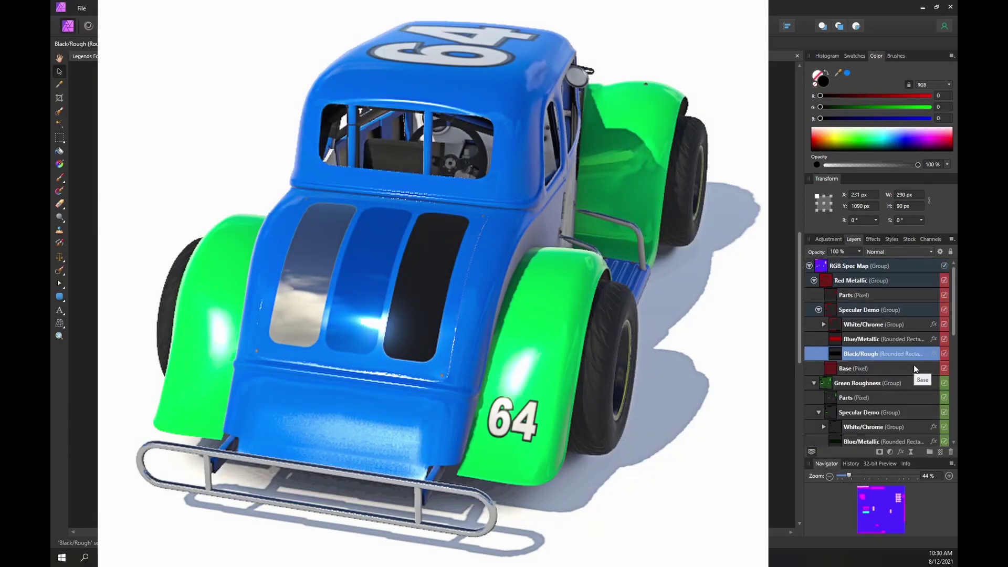